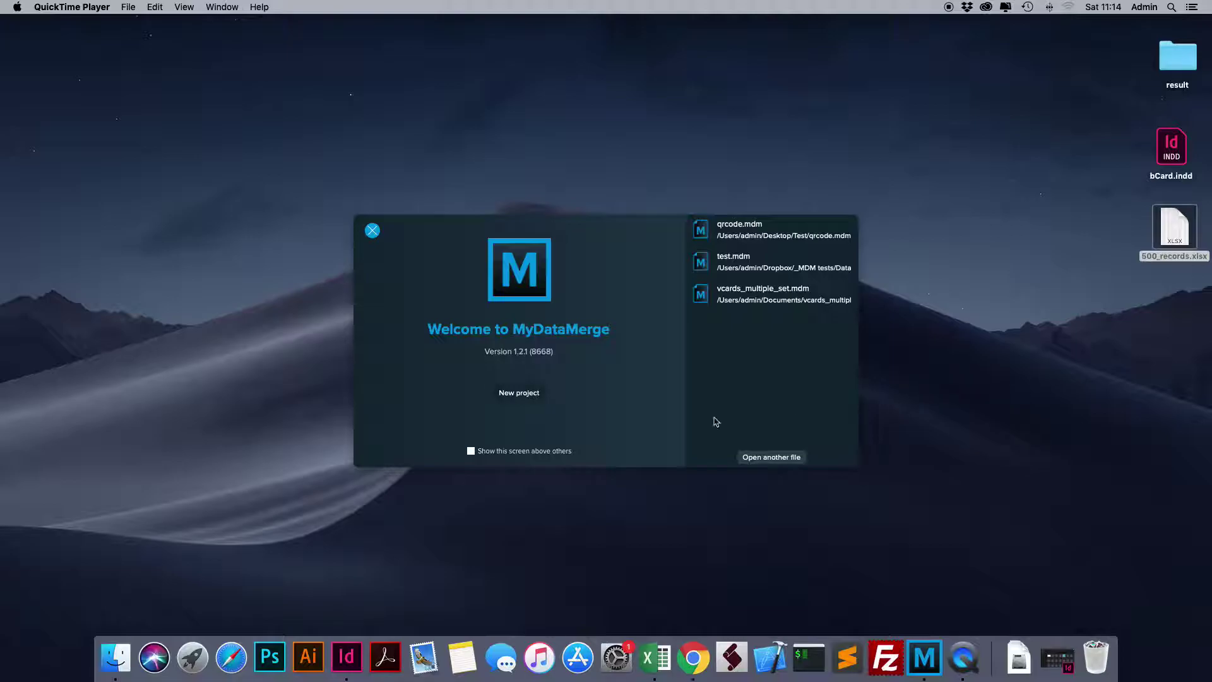
Start a new empty merge project and open the bCard.indd template in InDesign.
left_click(518, 393)
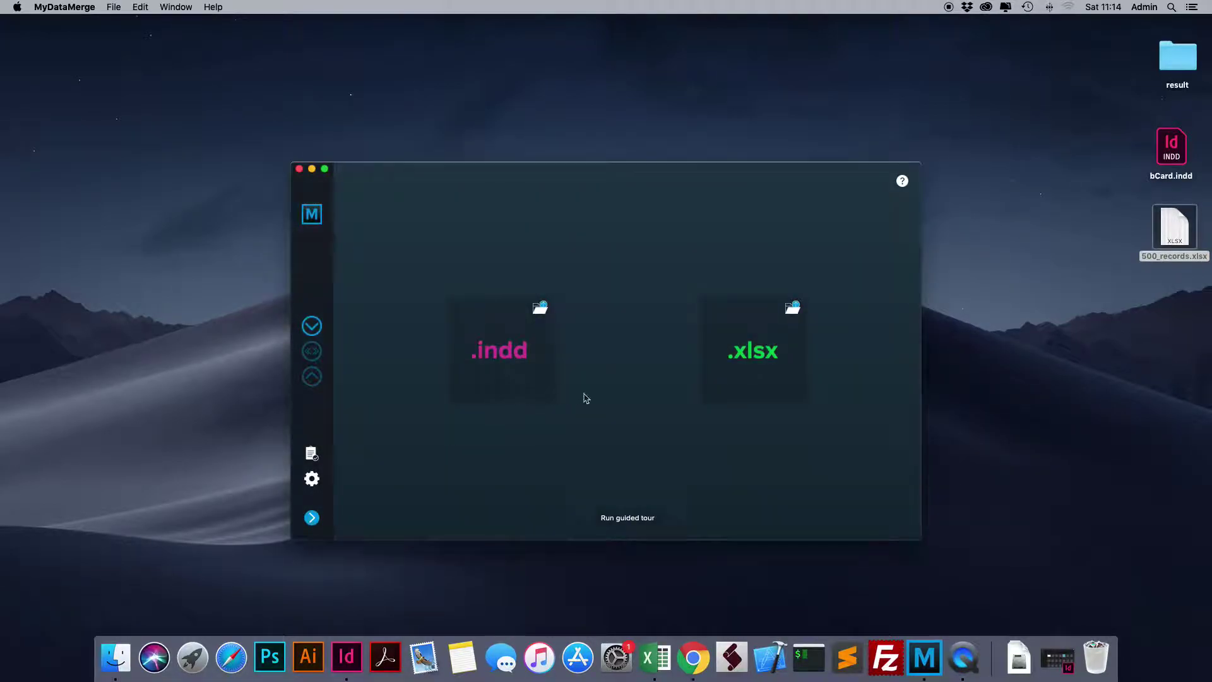
left_click(1174, 149)
double_click(1173, 148)
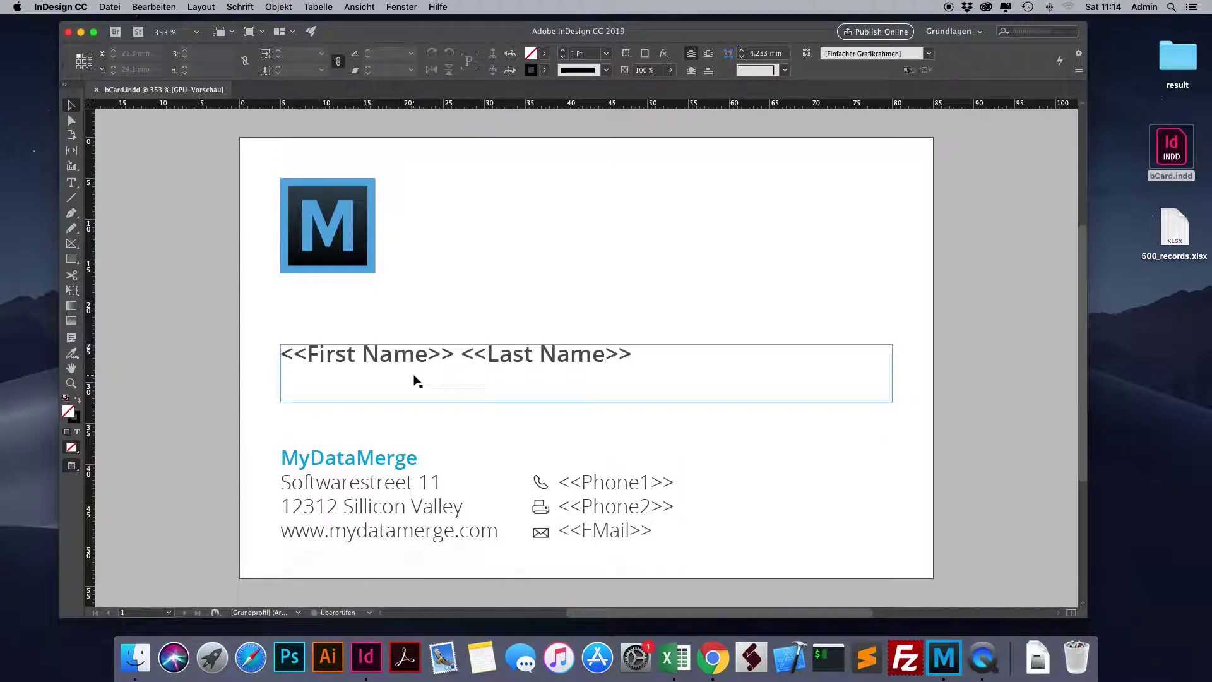
Inspect the <<First Name>> and Phone1 placeholders with the Type tool, then close the card.
double_click(419, 369)
left_click_drag(452, 353, 255, 356)
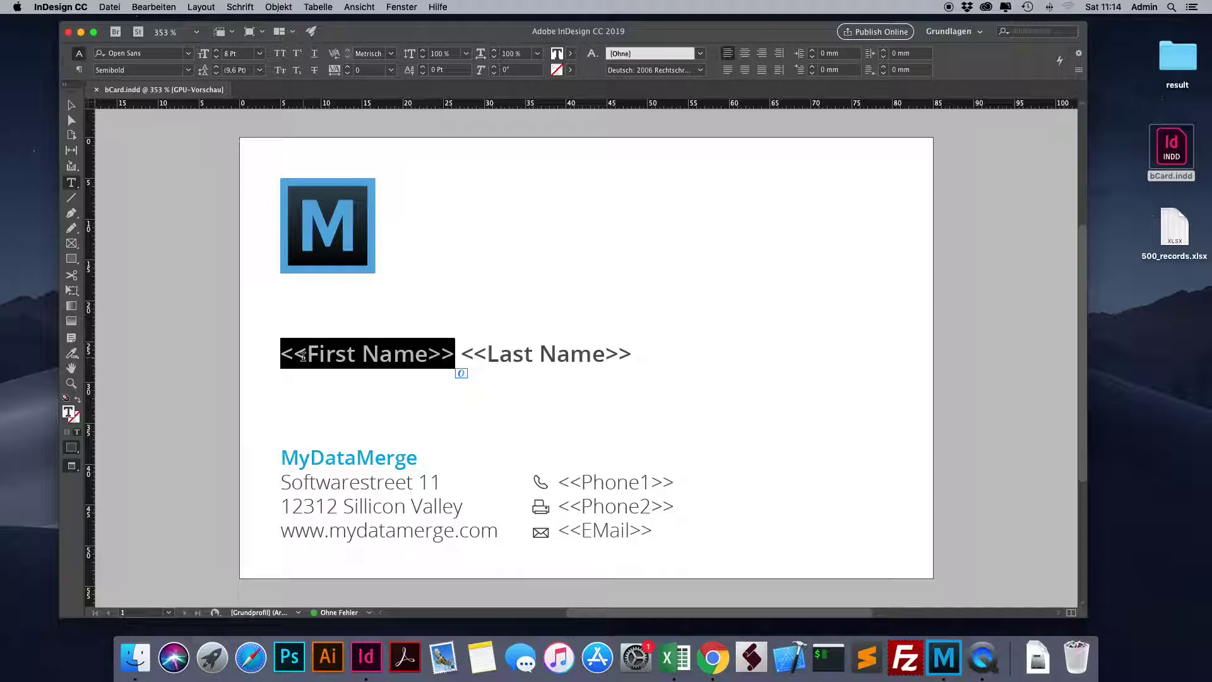
left_click(304, 356)
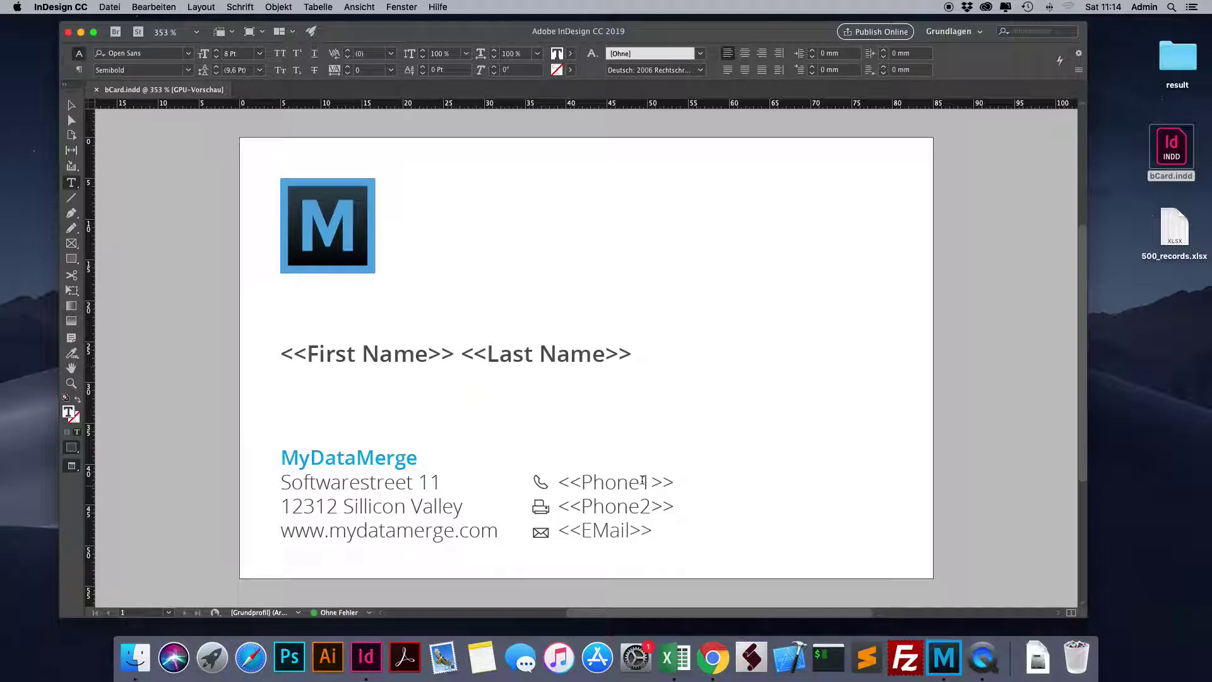
left_click_drag(598, 479, 651, 484)
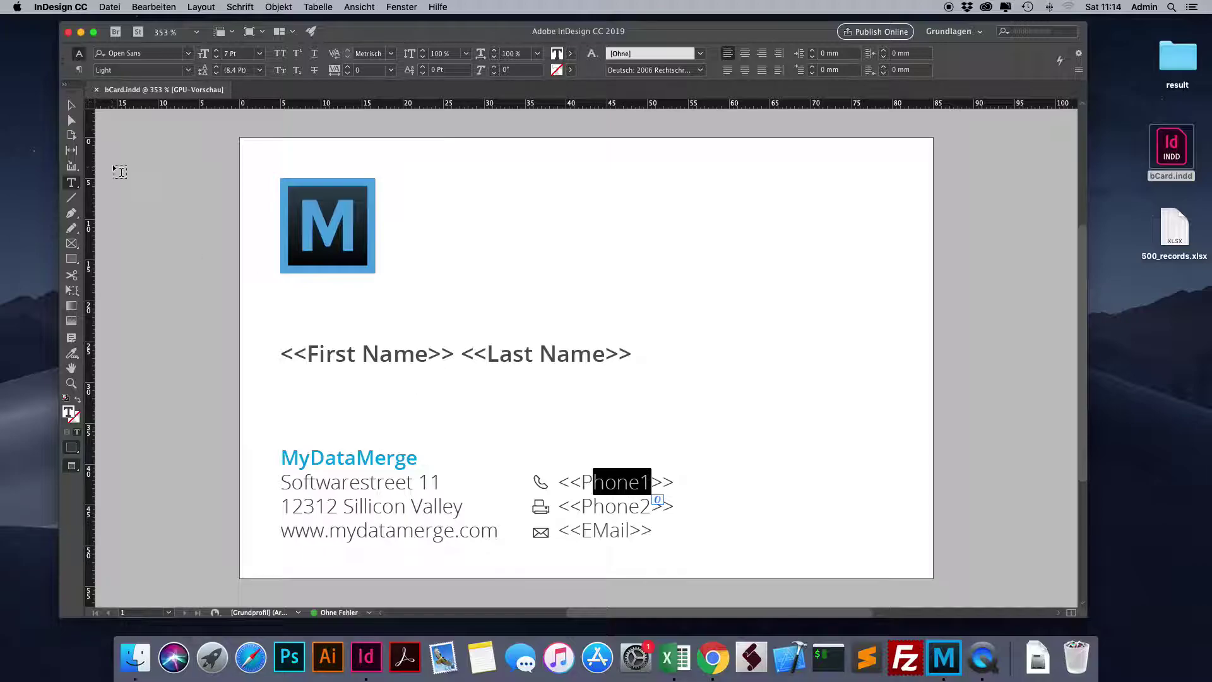
left_click(74, 104)
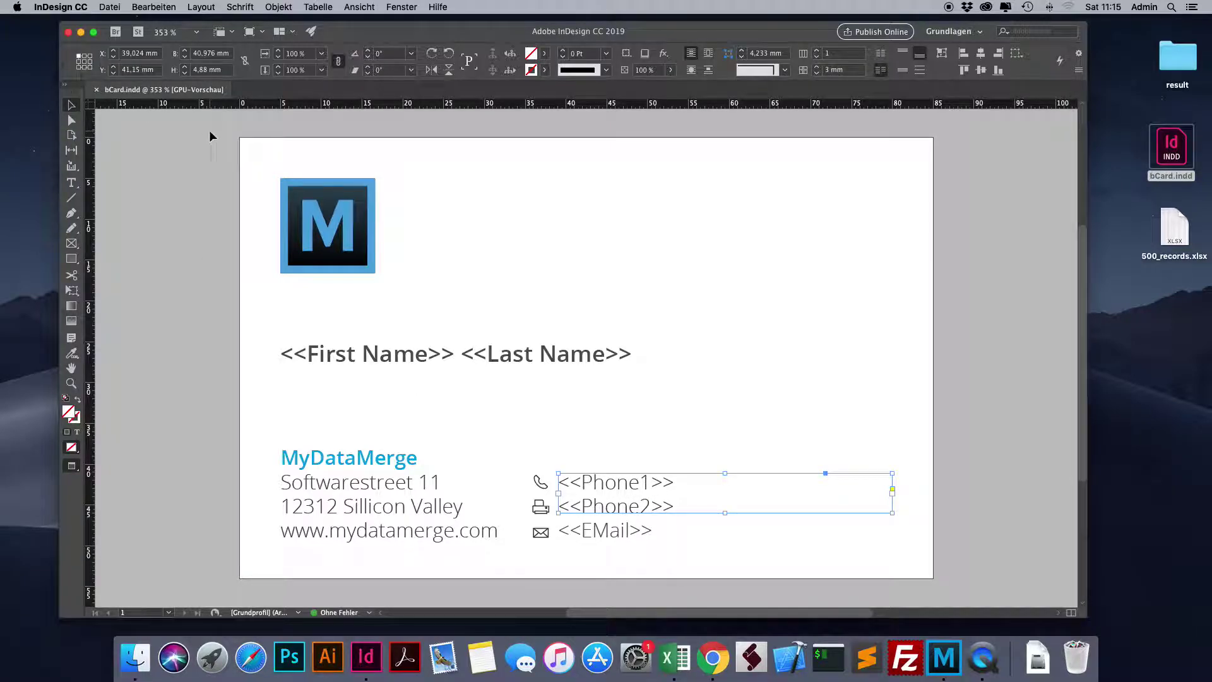
key("super+w")
Load bCard.indd as the merge layout, then check 500_records.xlsx's Worksheet and empty Other sheet.
left_click(80, 32)
left_click_drag(1171, 149, 488, 358)
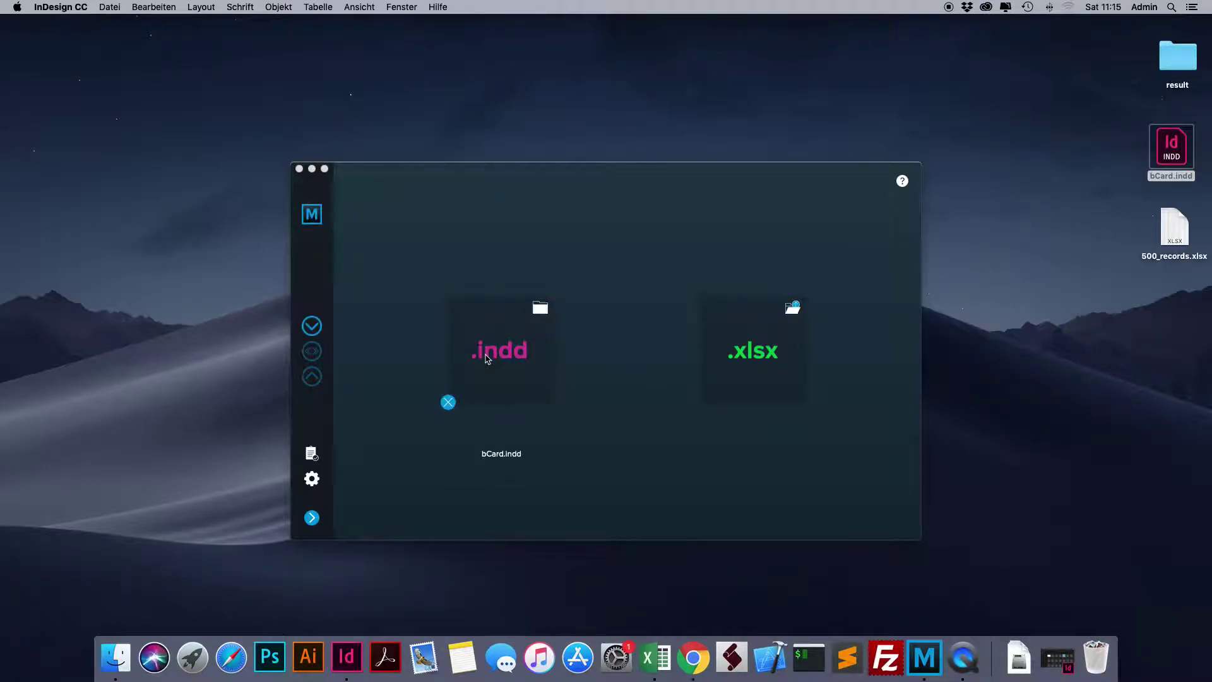
left_click(1174, 233)
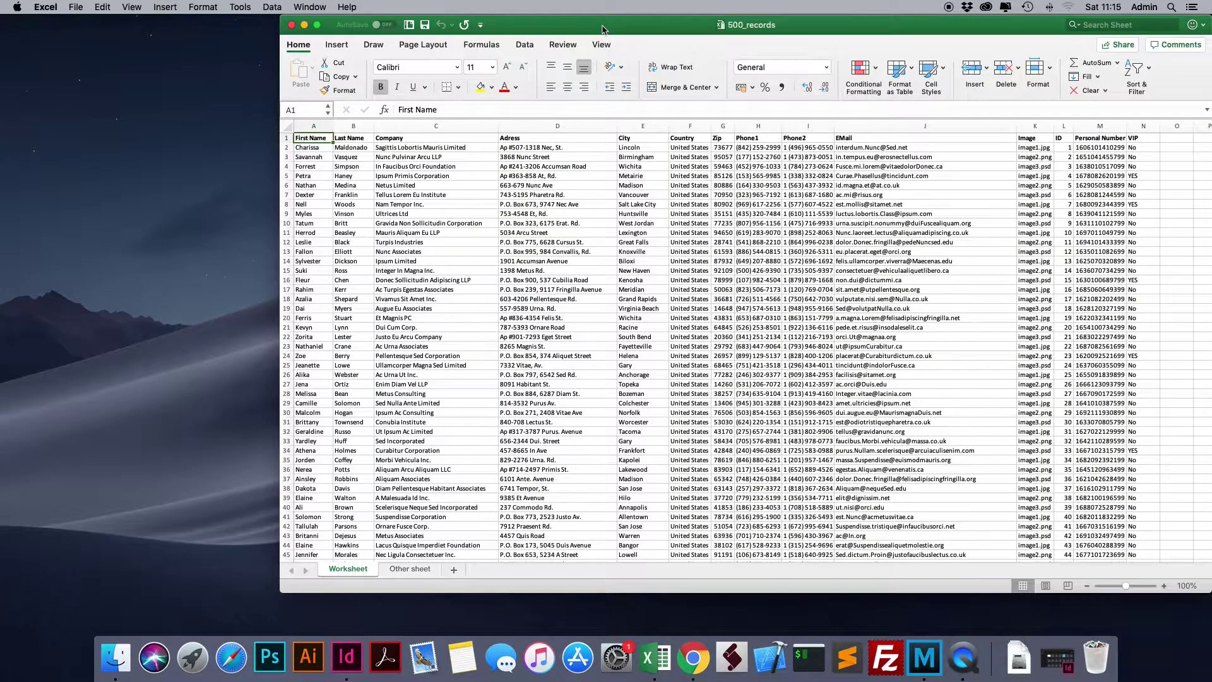
left_click_drag(582, 30, 577, 43)
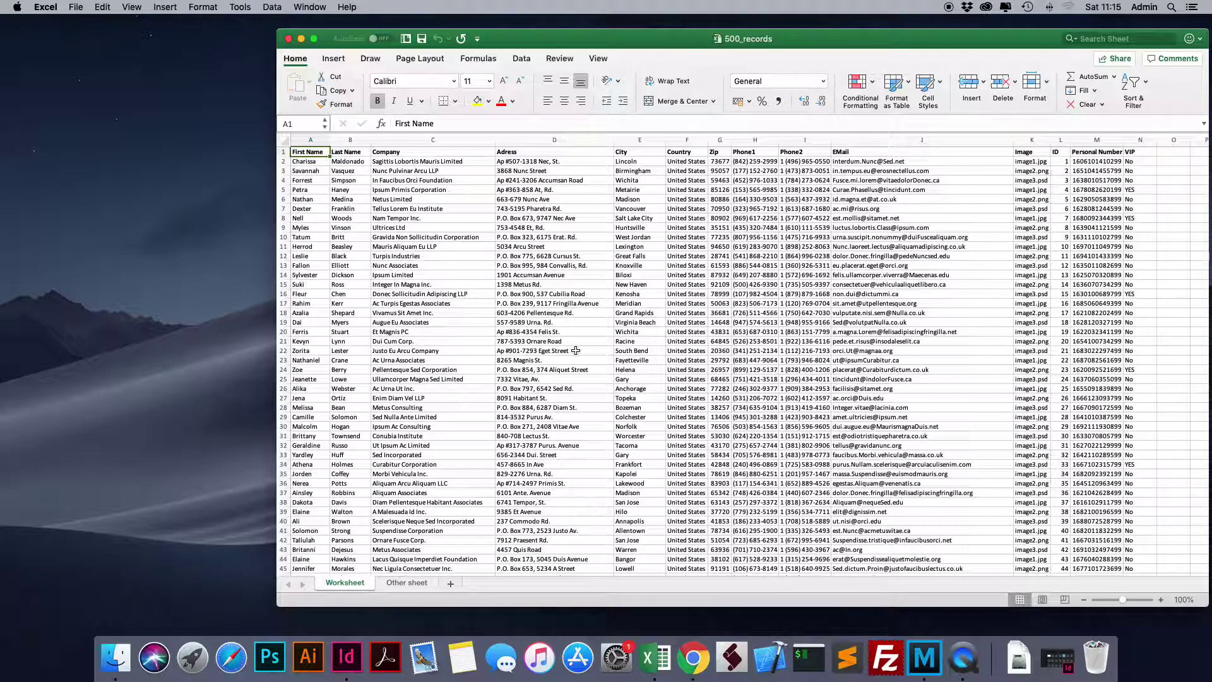
left_click(413, 585)
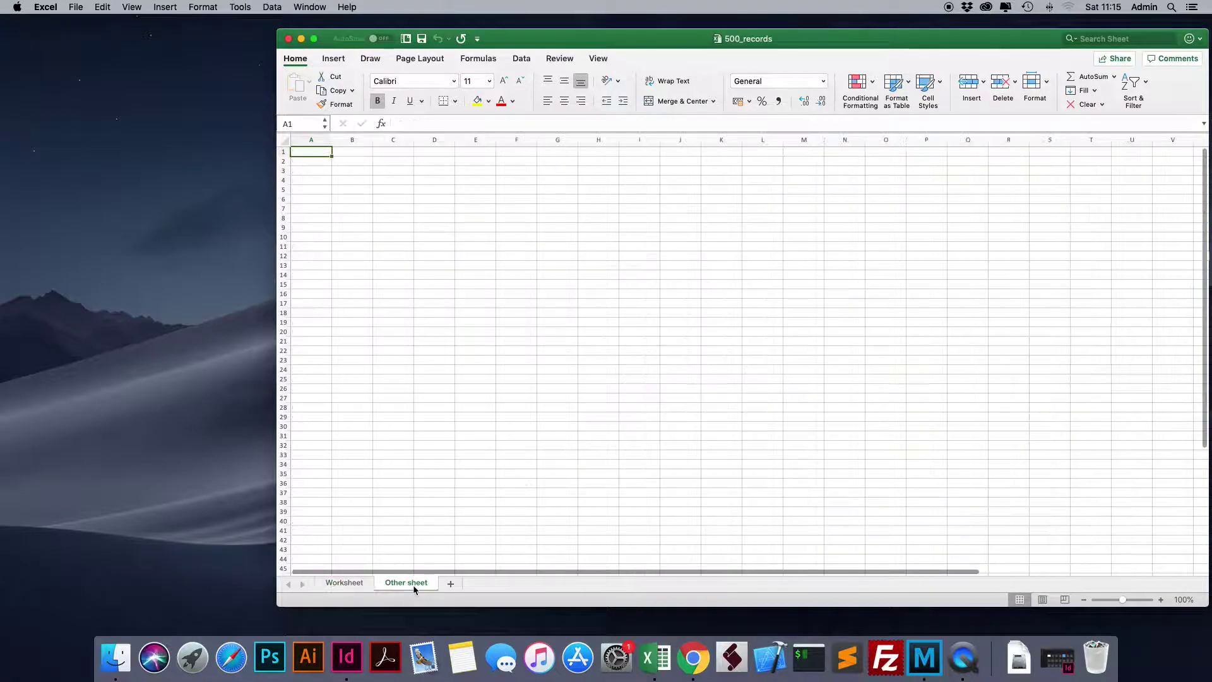
left_click(337, 584)
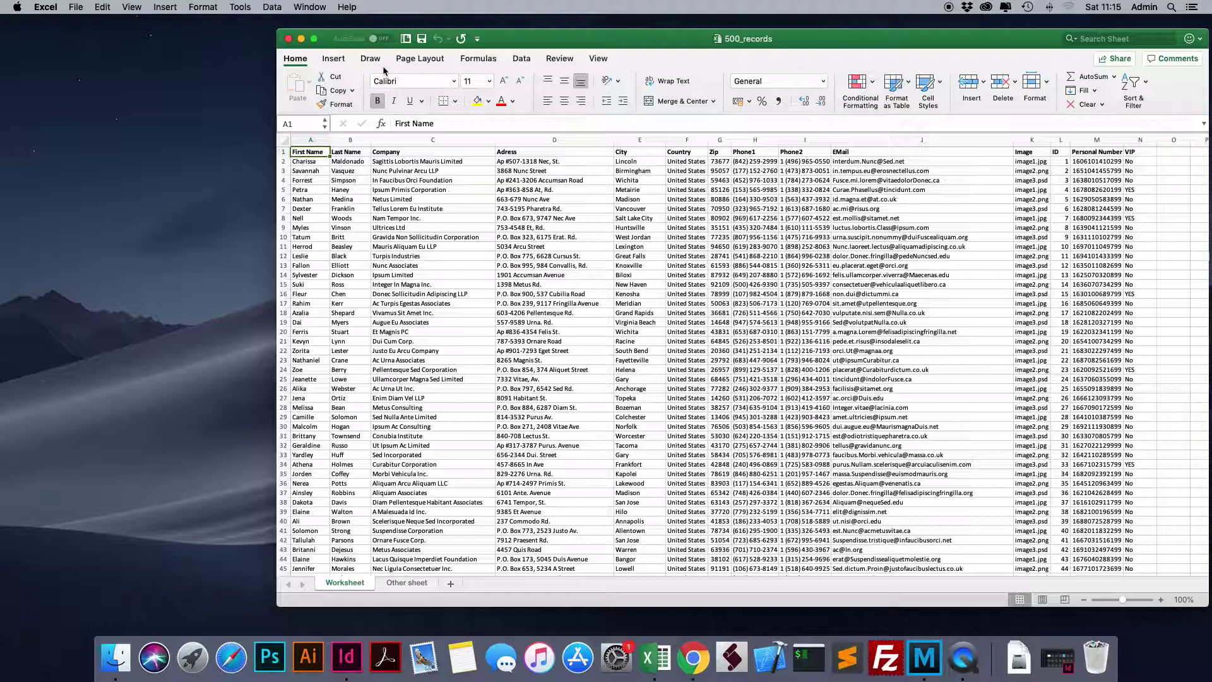
Close Excel and import 500_records.xlsx from its Worksheet sheet alongside the bCard layout.
left_click(288, 39)
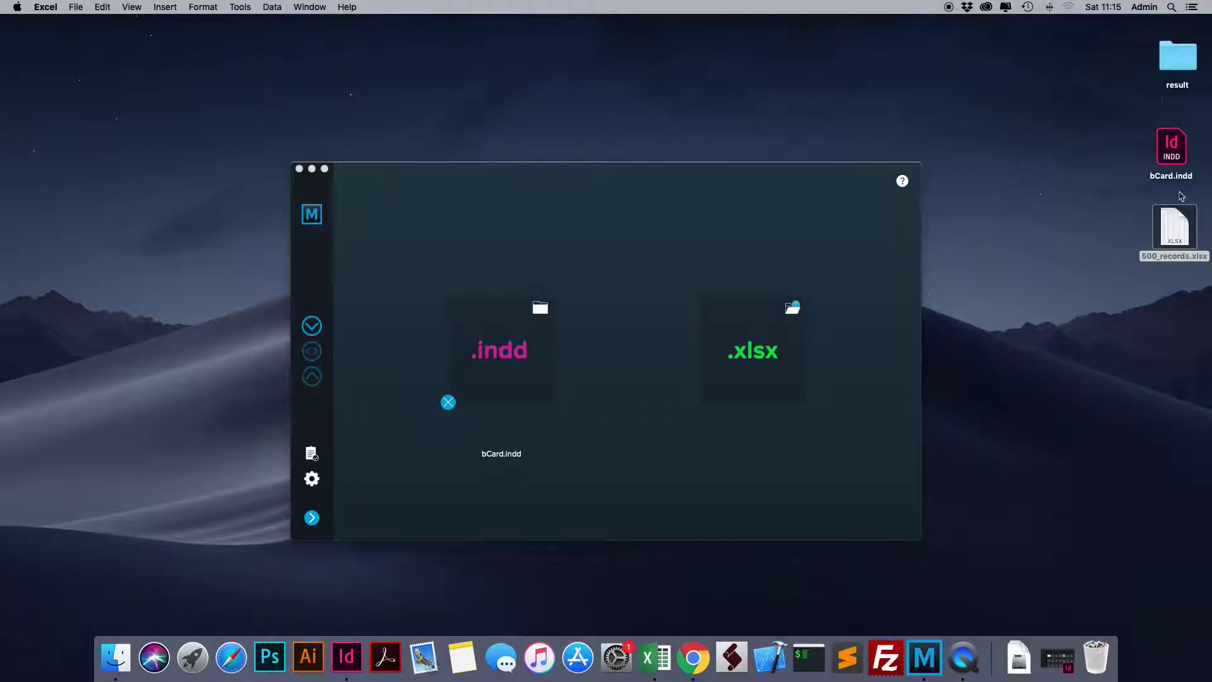
left_click_drag(1202, 226, 749, 373)
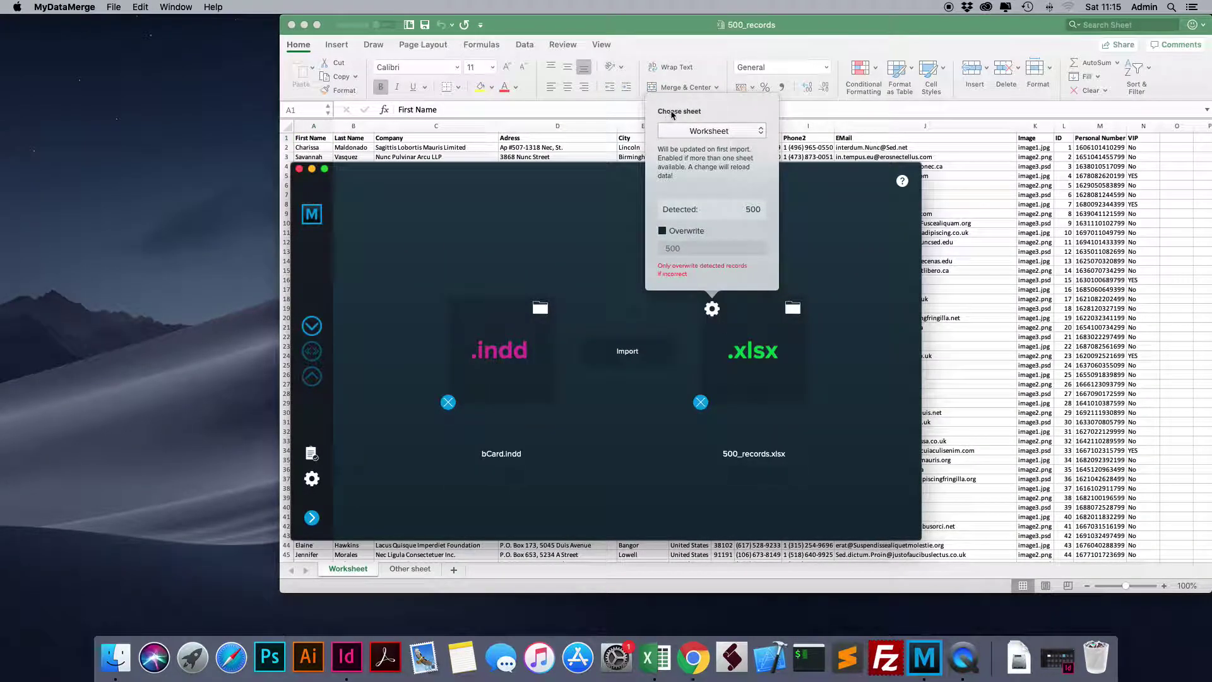
left_click(704, 134)
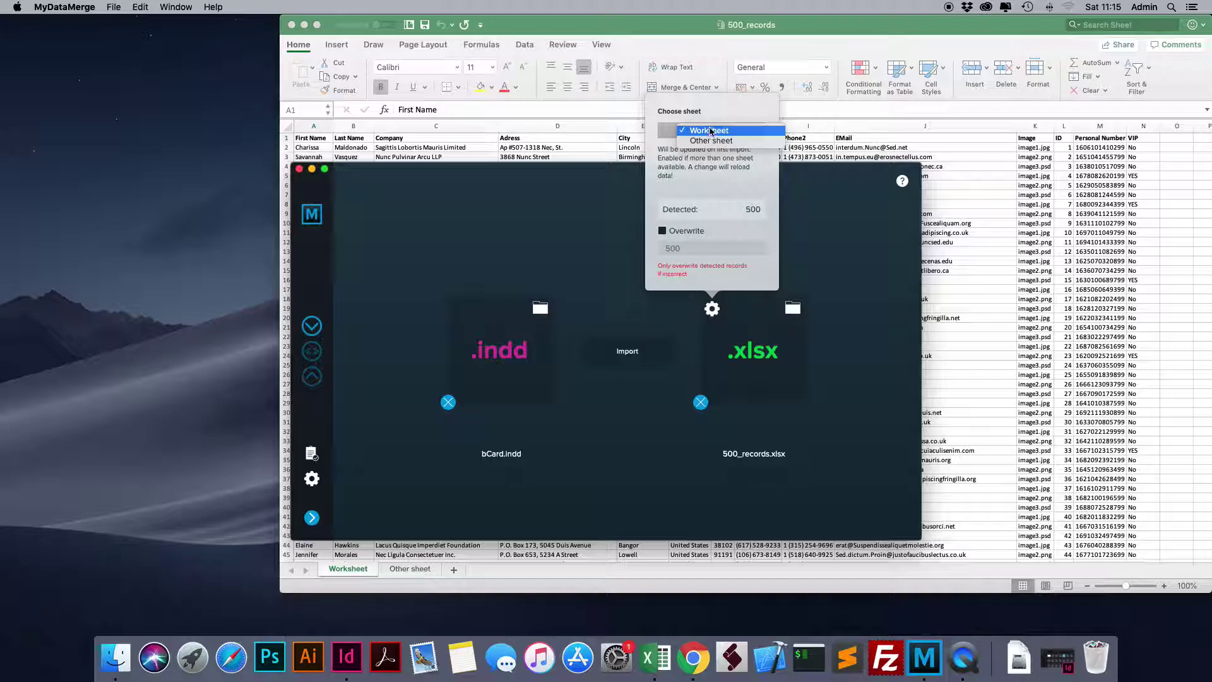
left_click(710, 129)
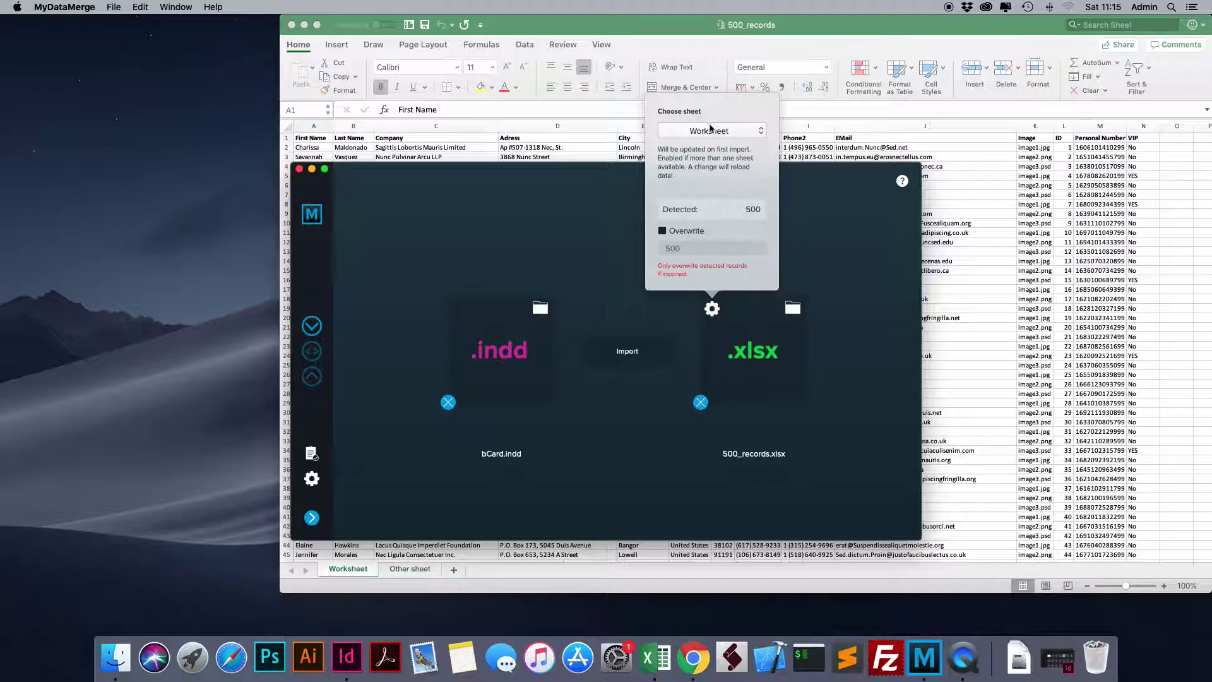
left_click(634, 354)
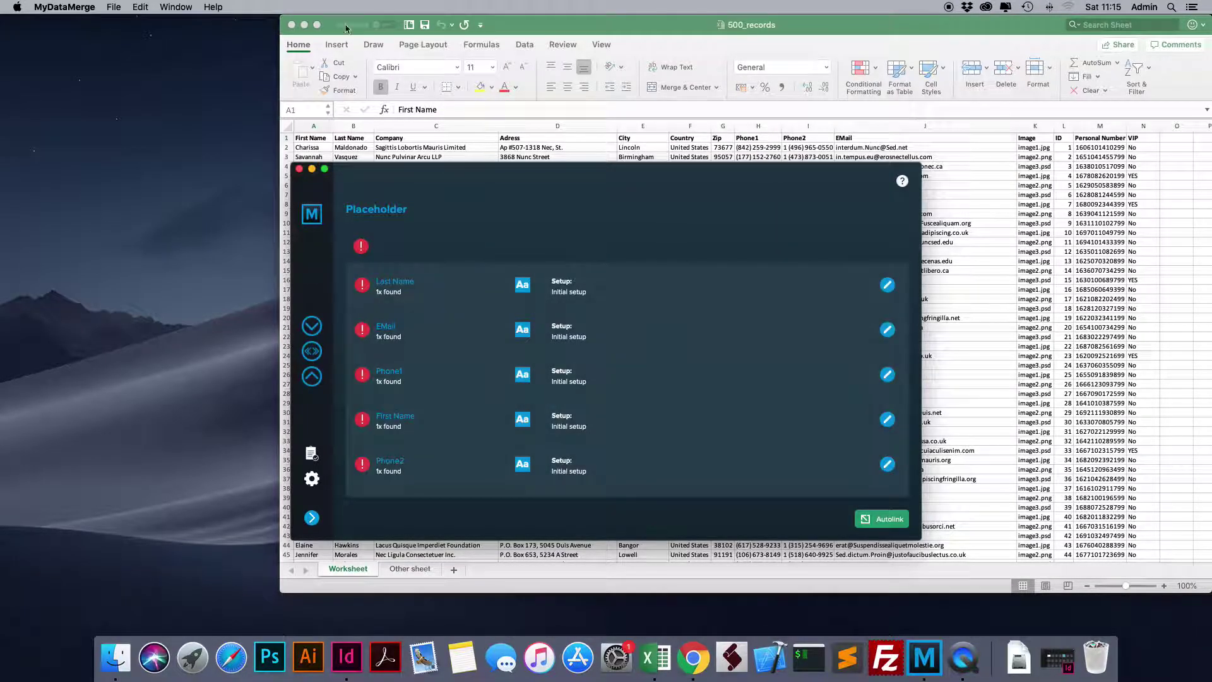
Autolink all five placeholders to the matching data columns and go to the export settings.
left_click(305, 25)
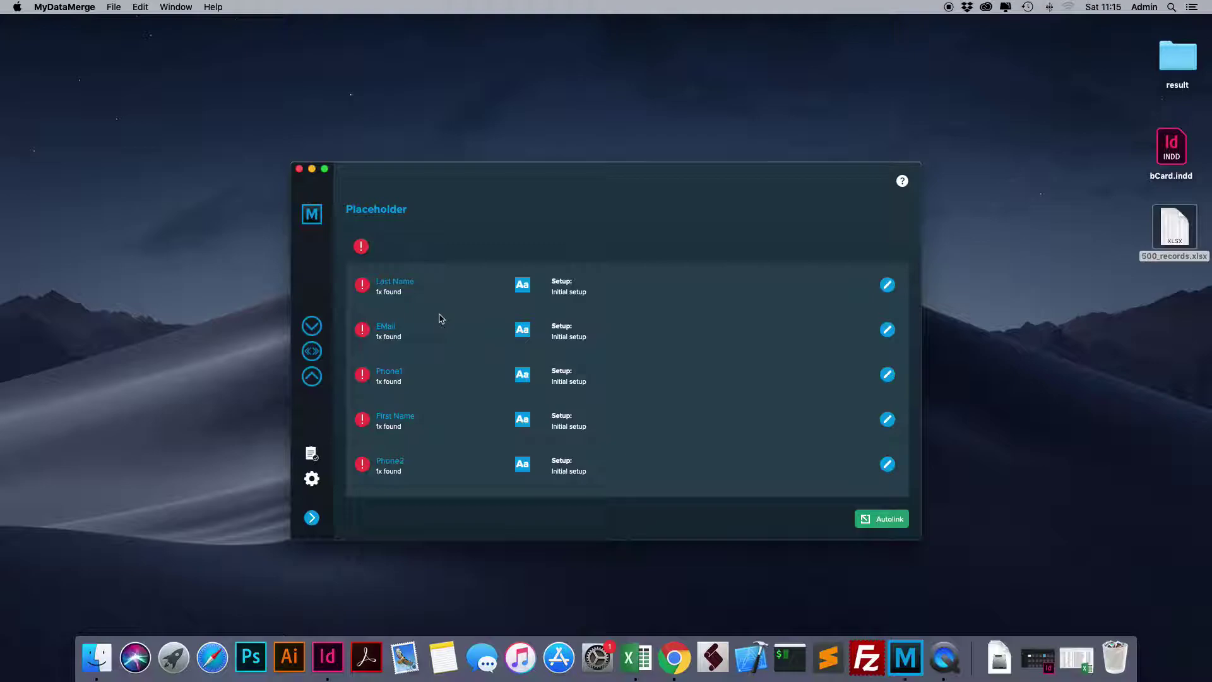
left_click(881, 523)
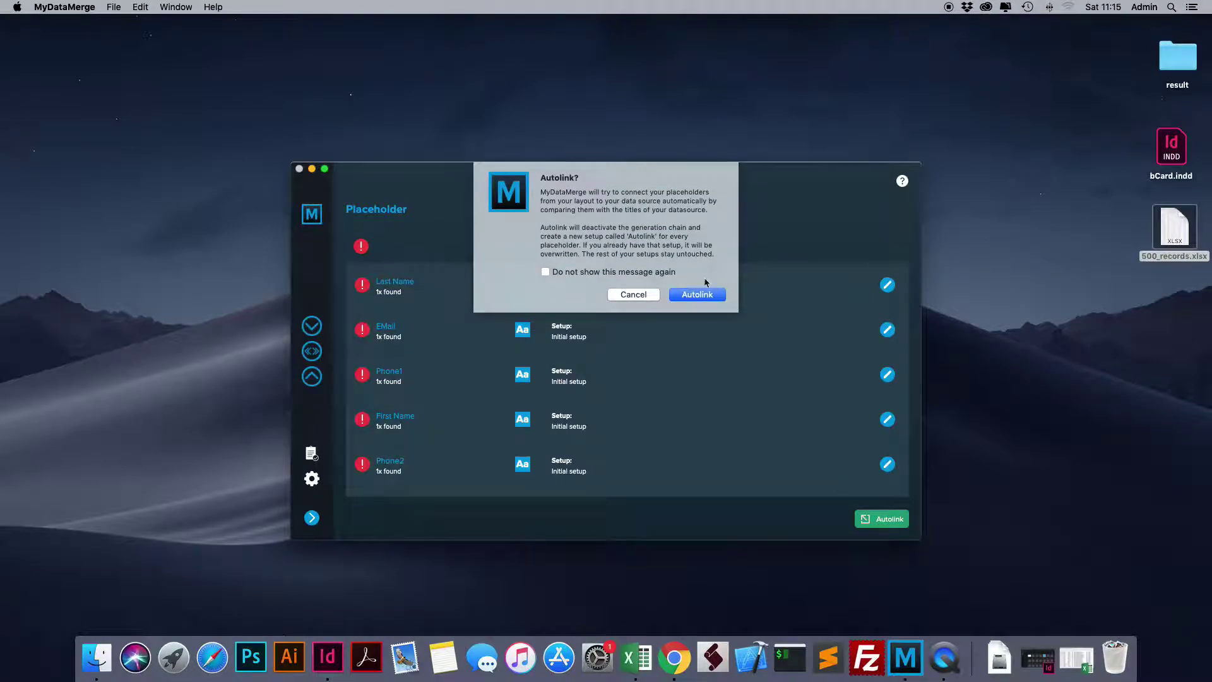
left_click(699, 294)
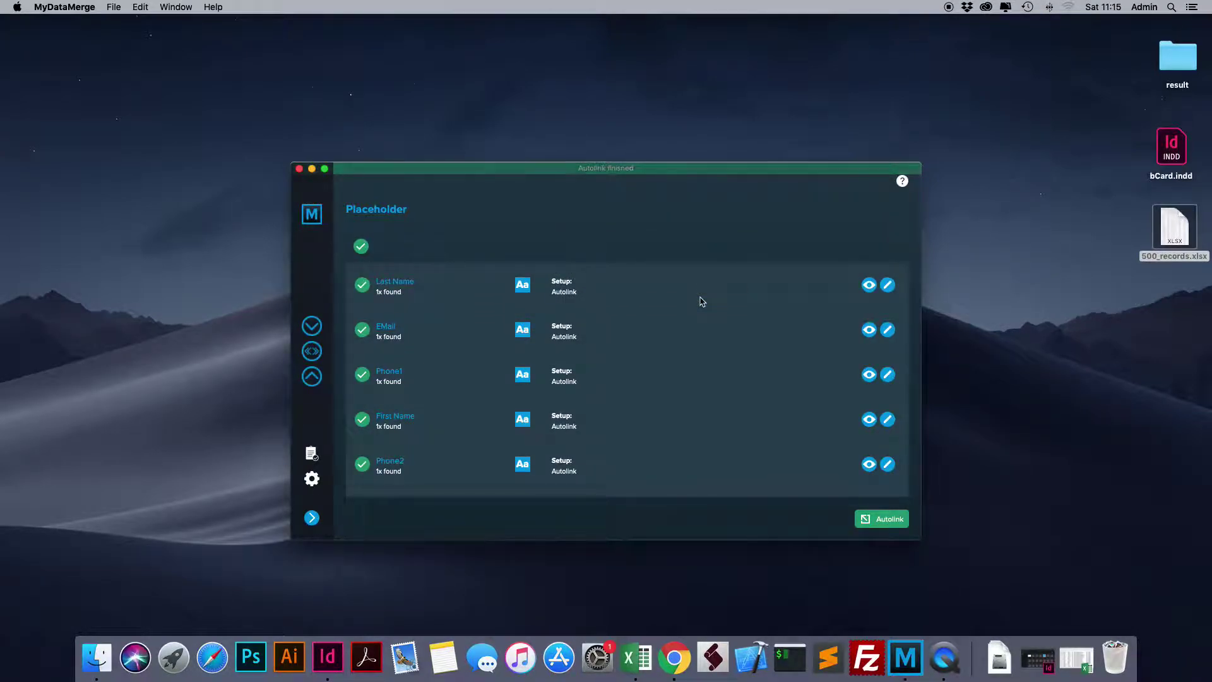
left_click(311, 377)
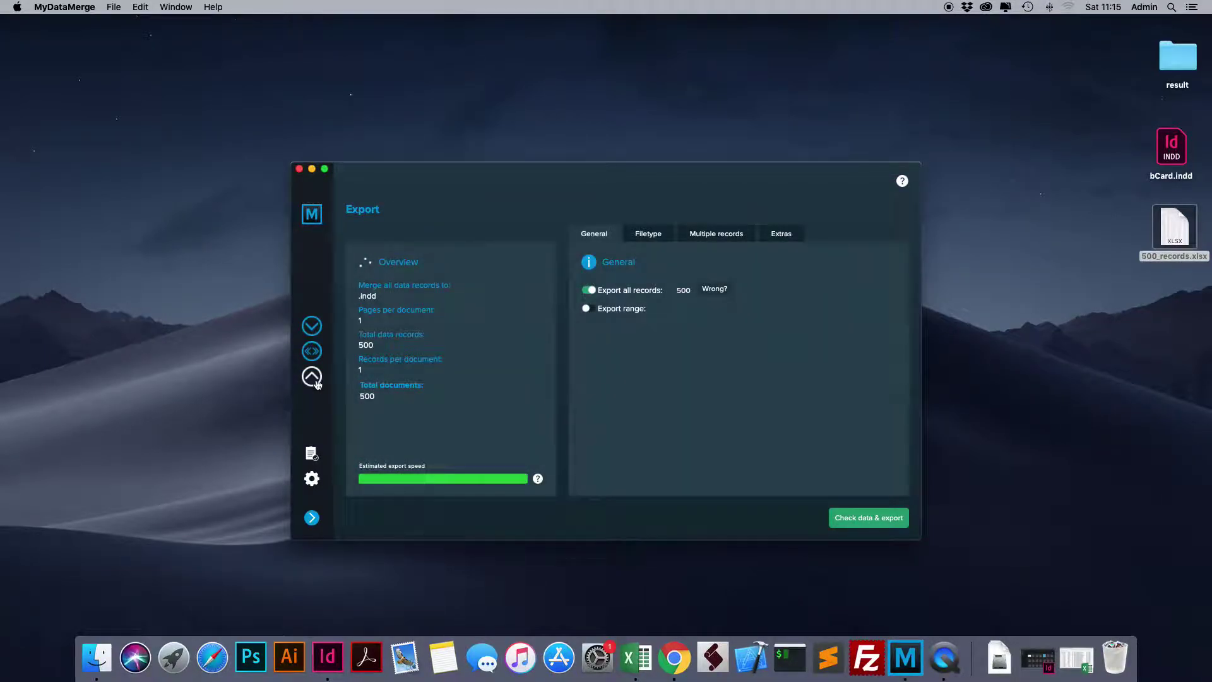
Set the export range to records 1-10, keeping Adobe InDesign output with one document per record.
left_click(598, 310)
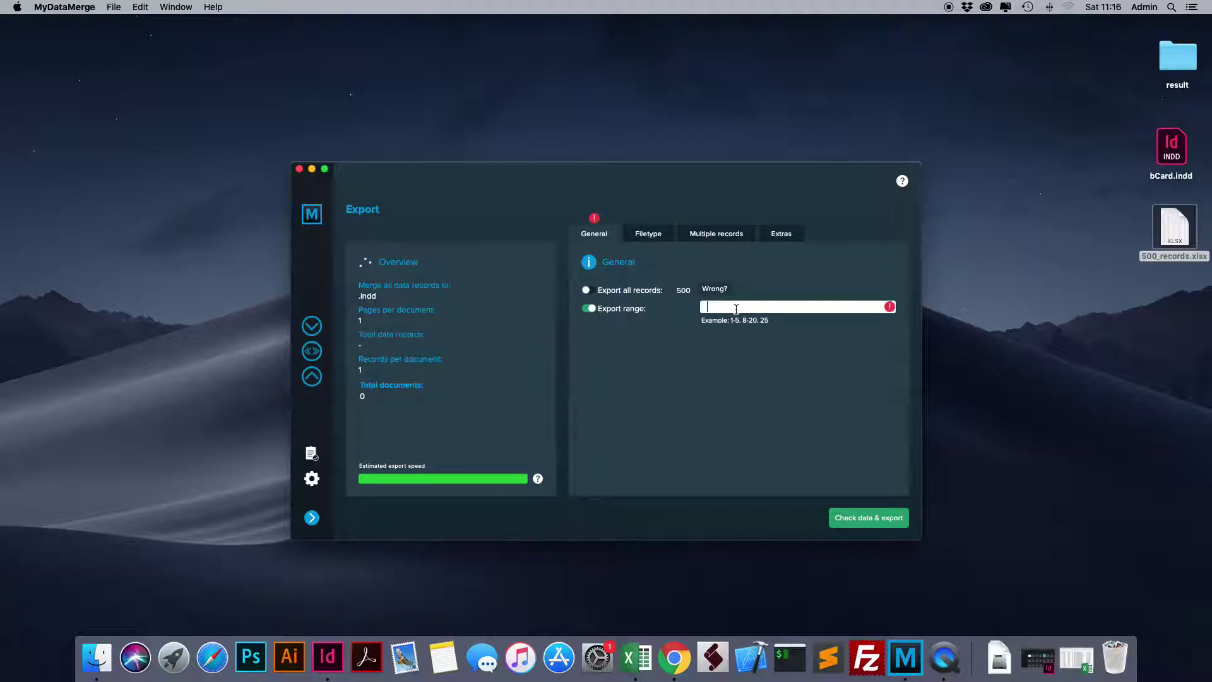
type("1-10")
left_click(649, 234)
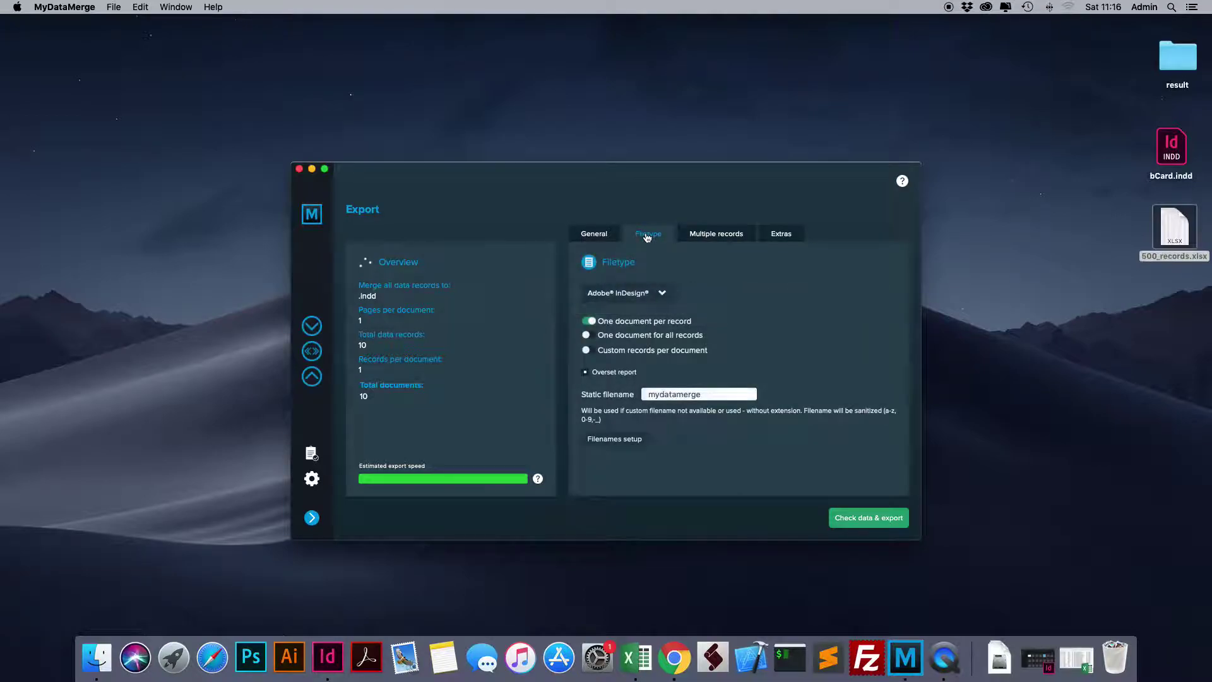
left_click(645, 295)
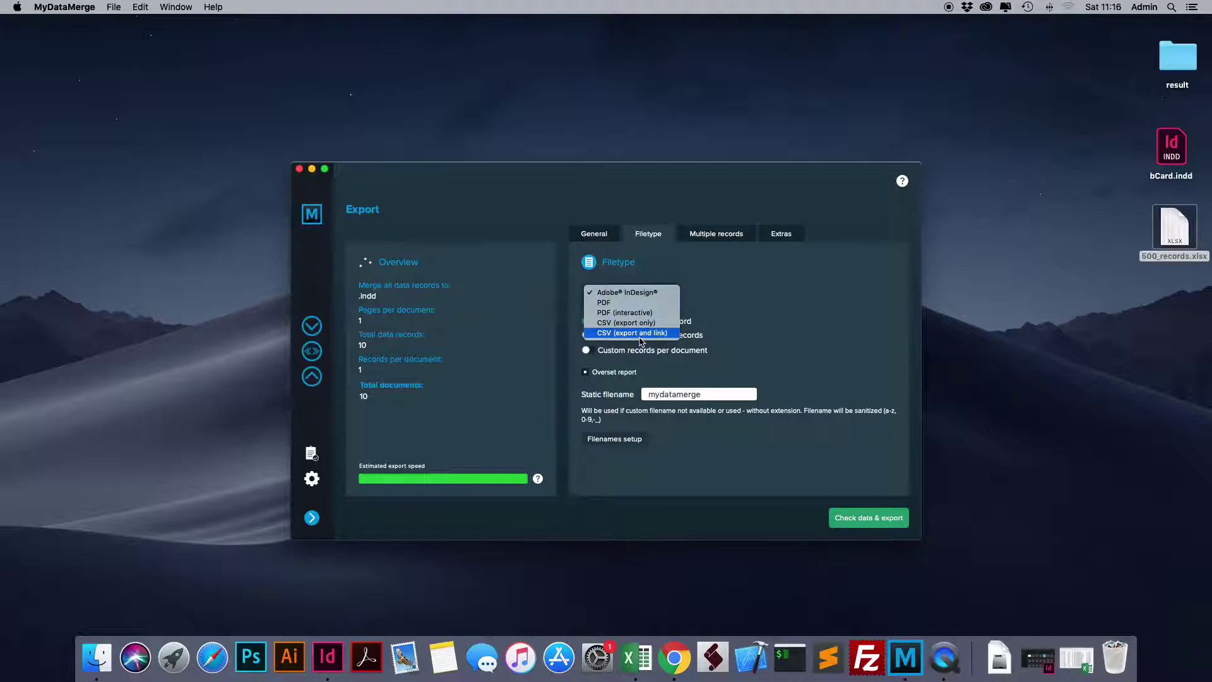
left_click(788, 328)
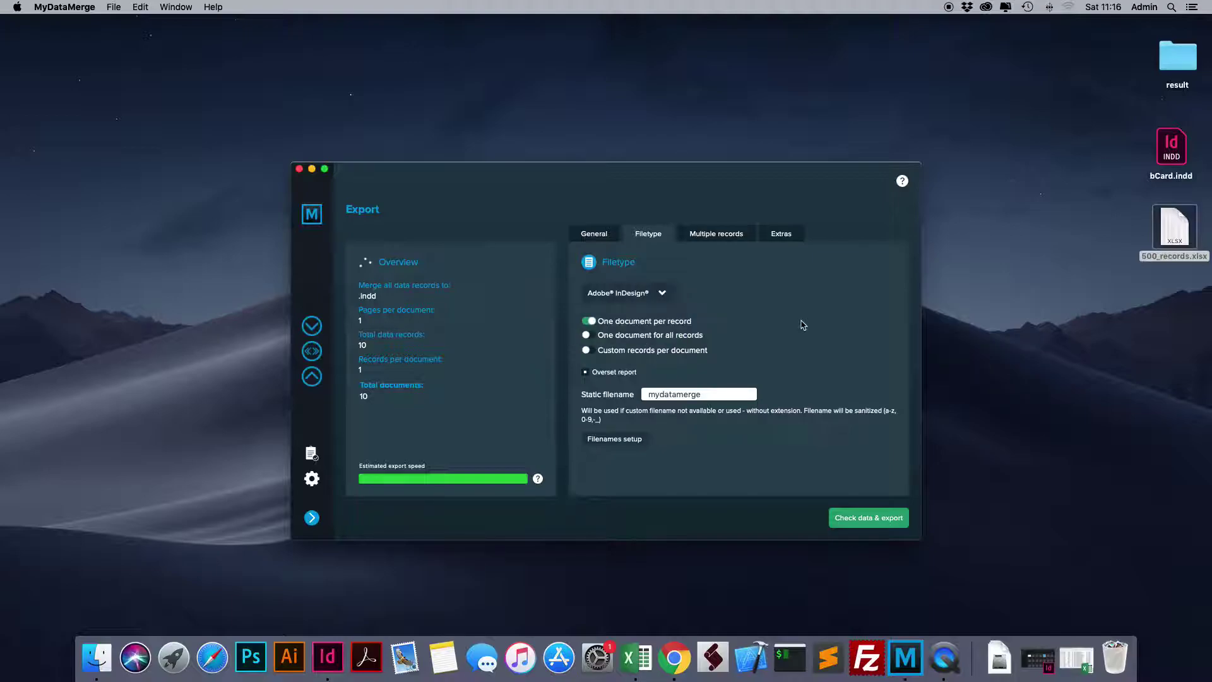
left_click(653, 298)
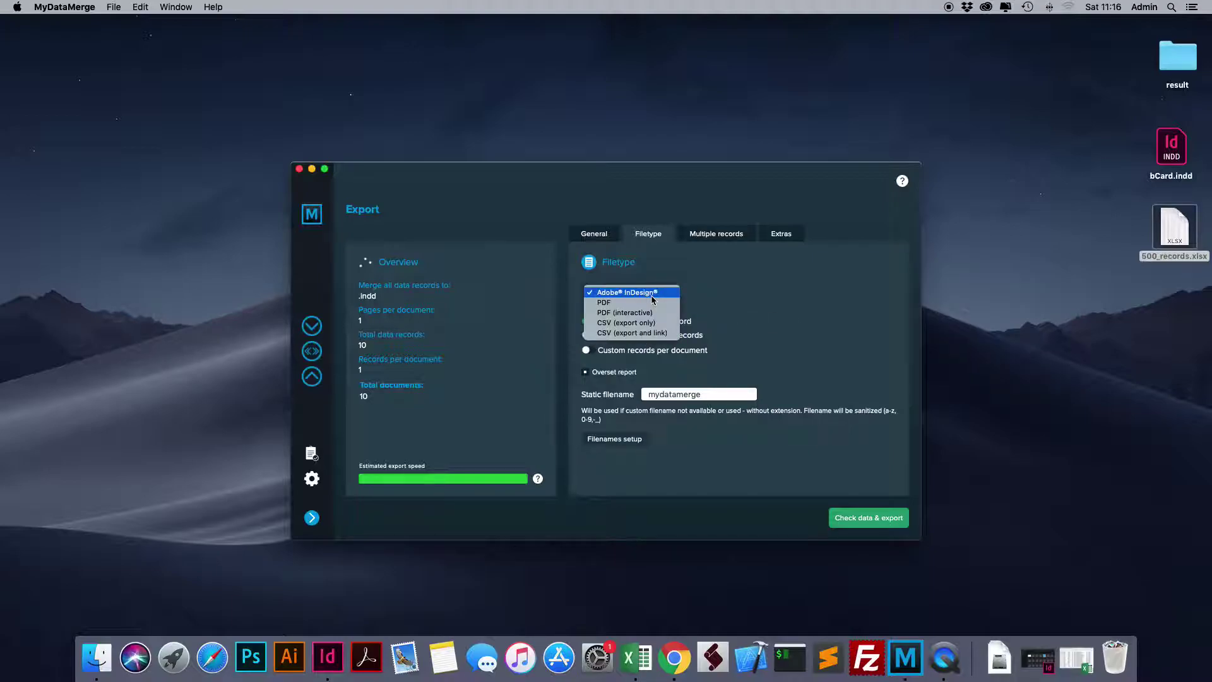
left_click(729, 279)
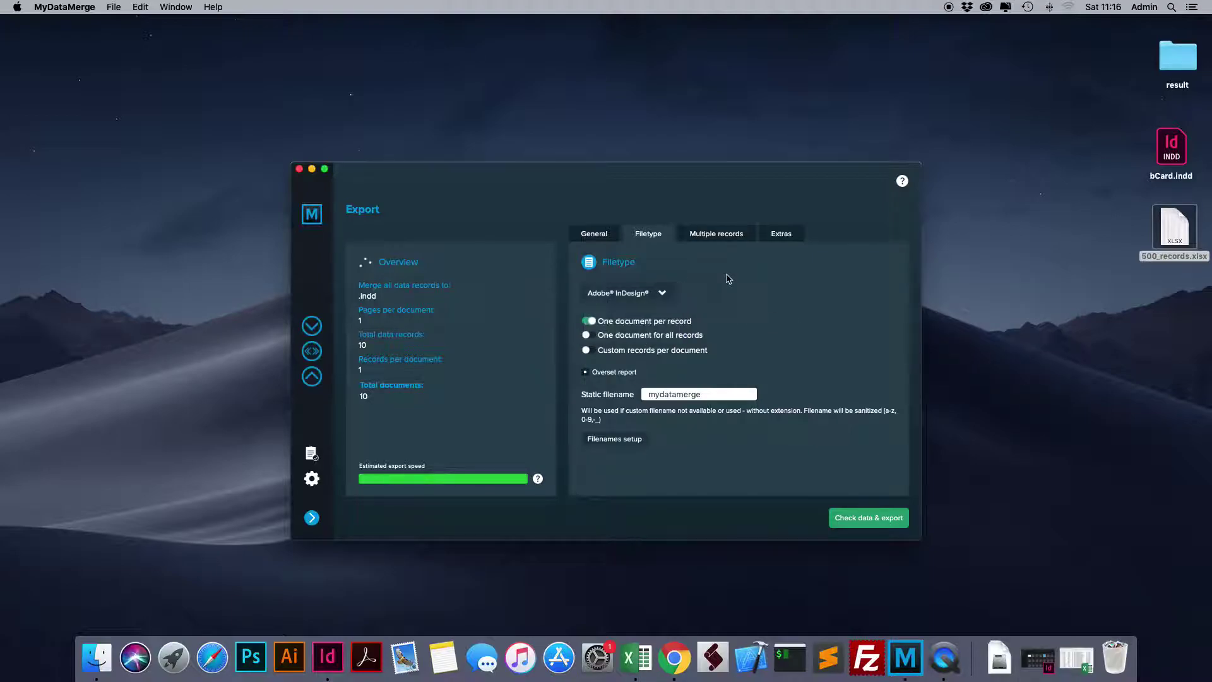
left_click(624, 355)
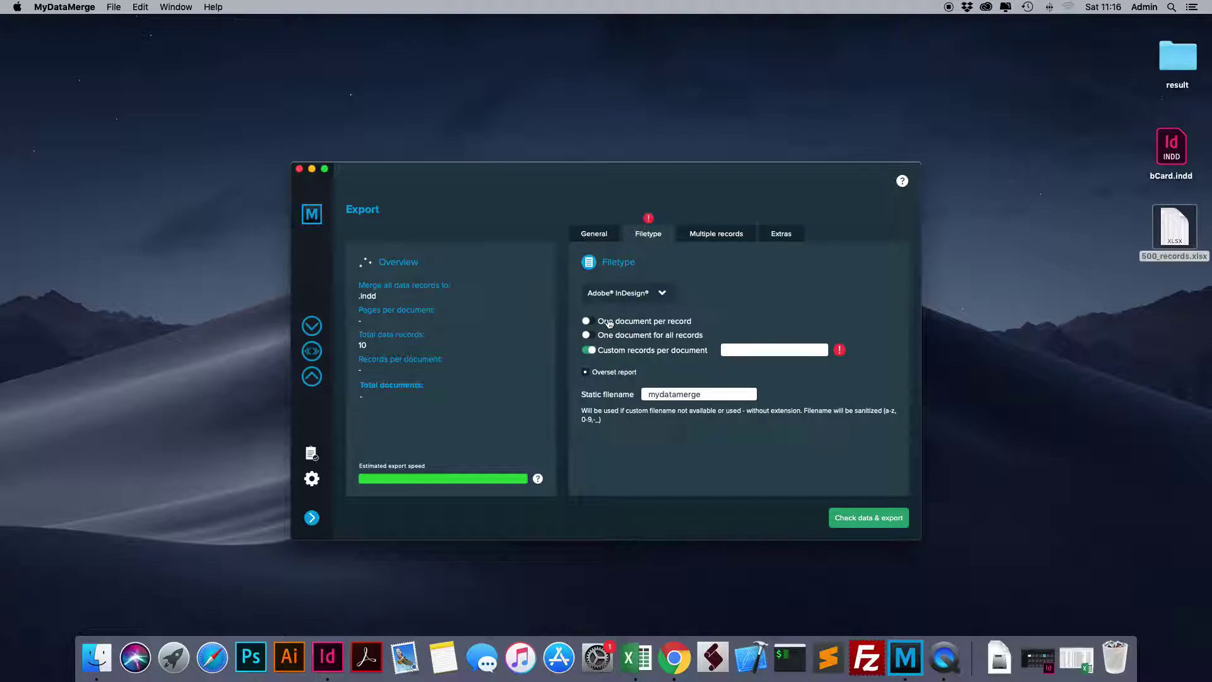
left_click(652, 323)
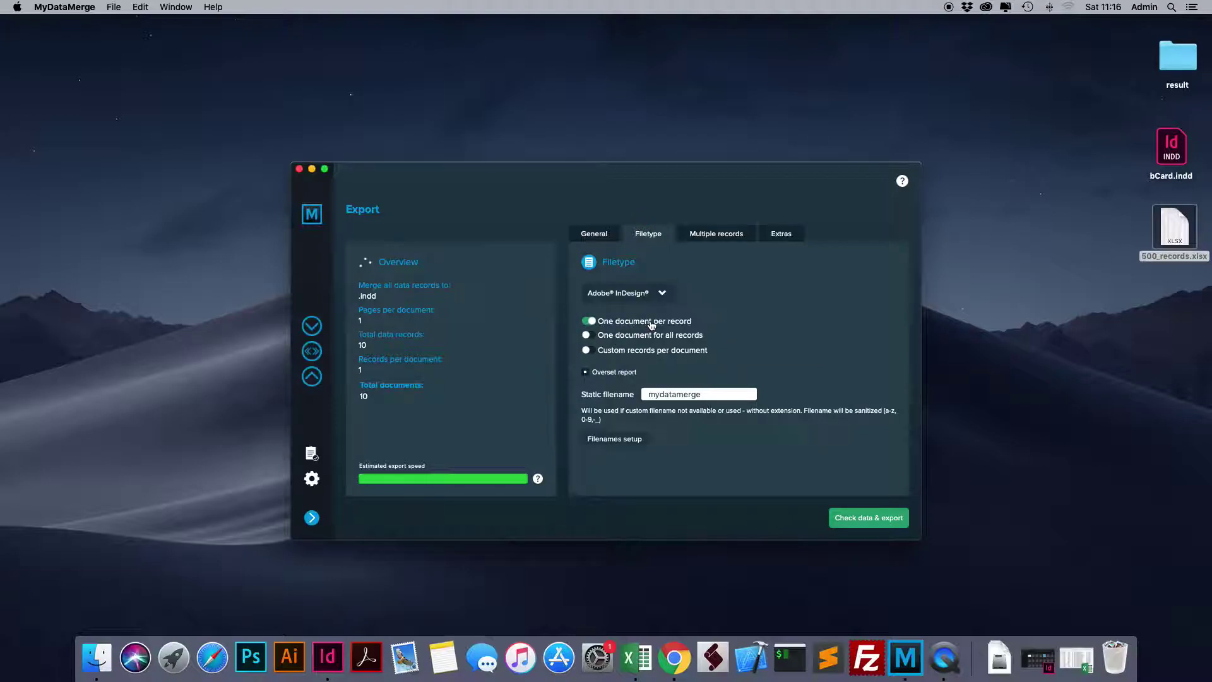
Enable a custom InDesign filename and add the Last Name data-source column as its first part.
left_click(615, 442)
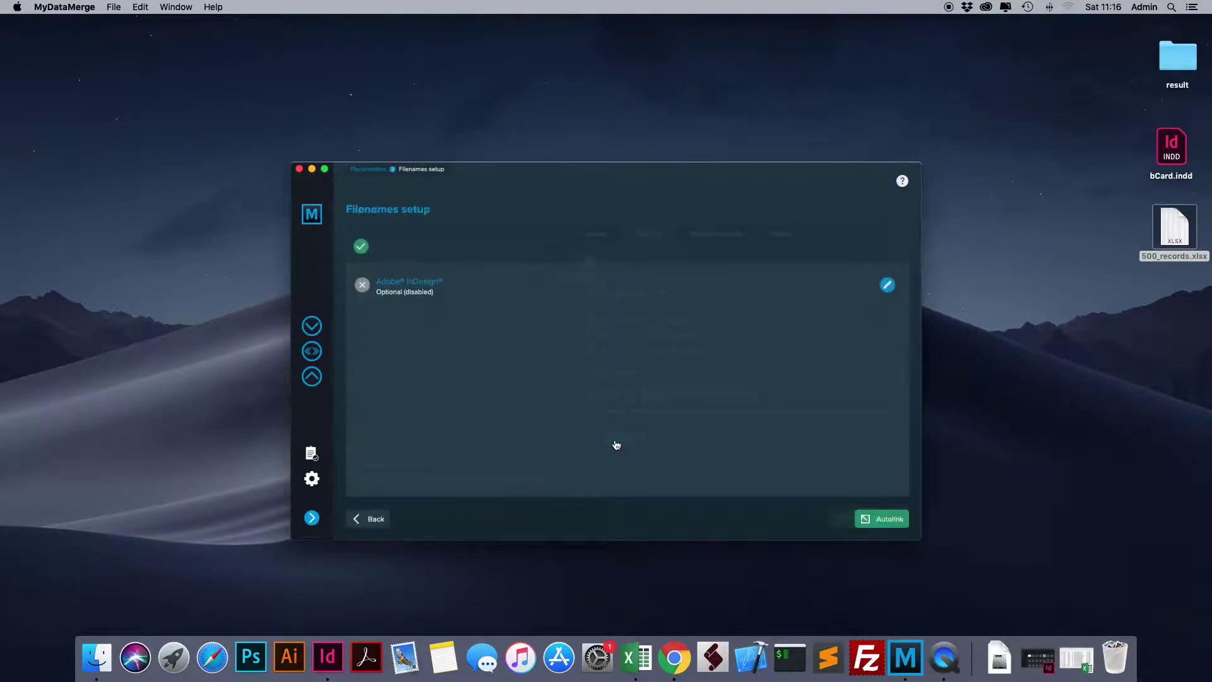
left_click(468, 294)
left_click(627, 372)
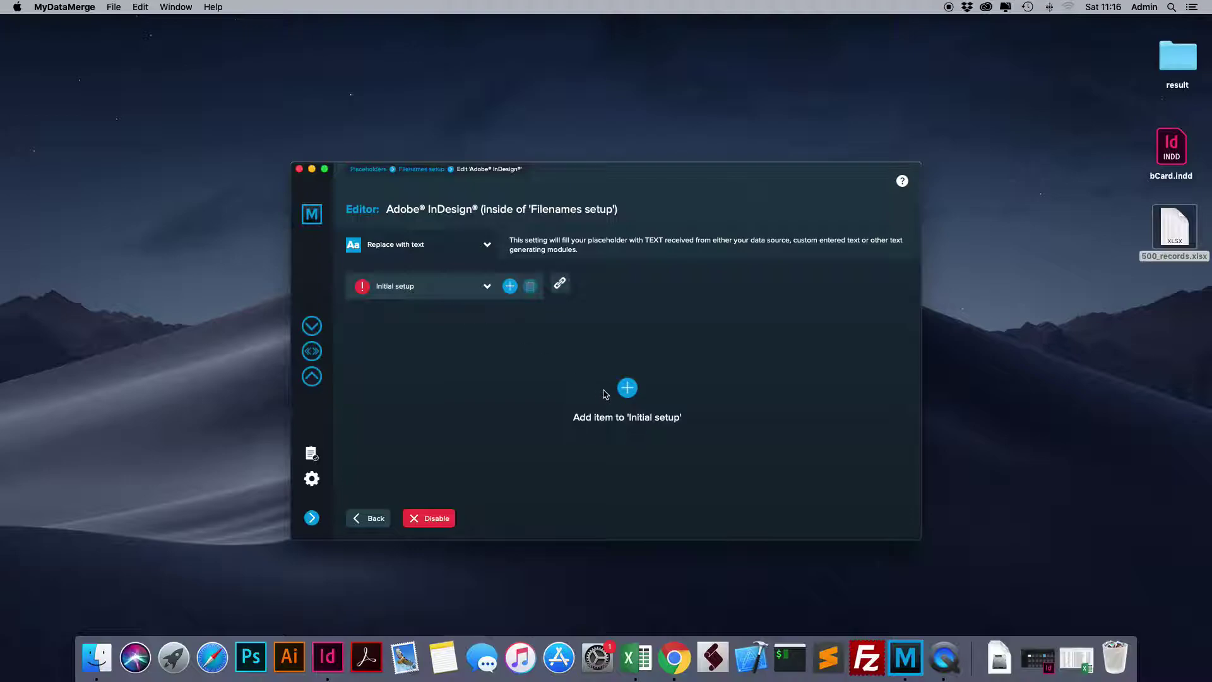
left_click(626, 390)
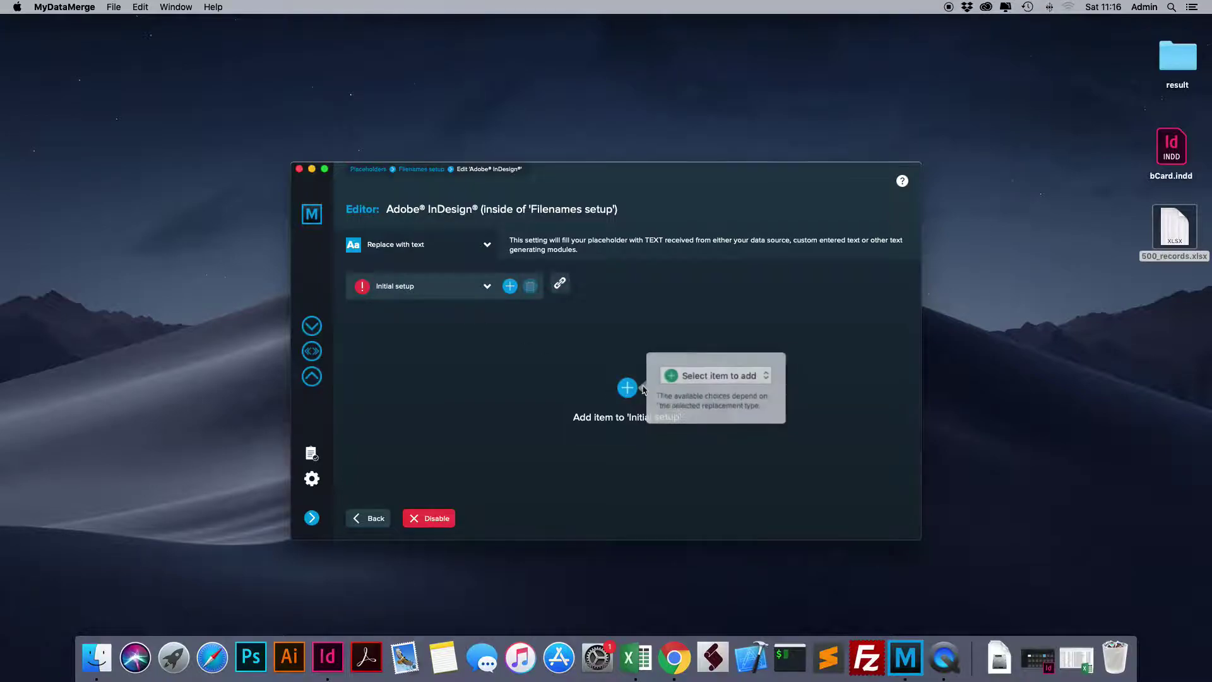
left_click(675, 379)
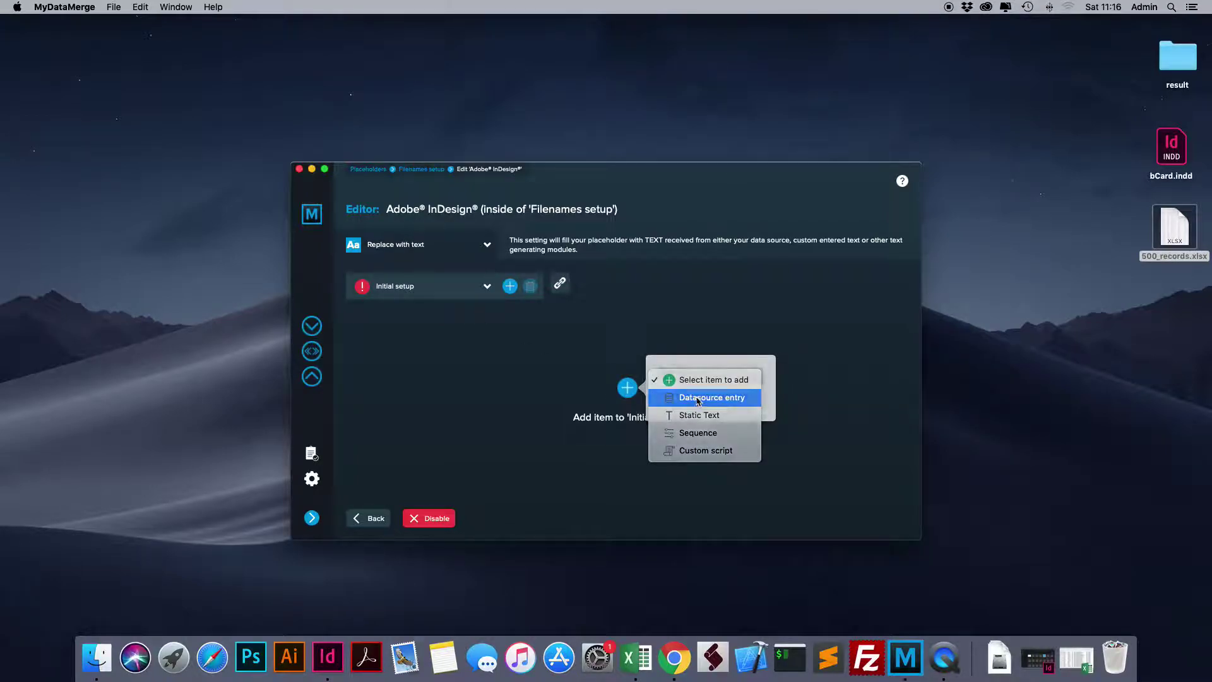
left_click(698, 397)
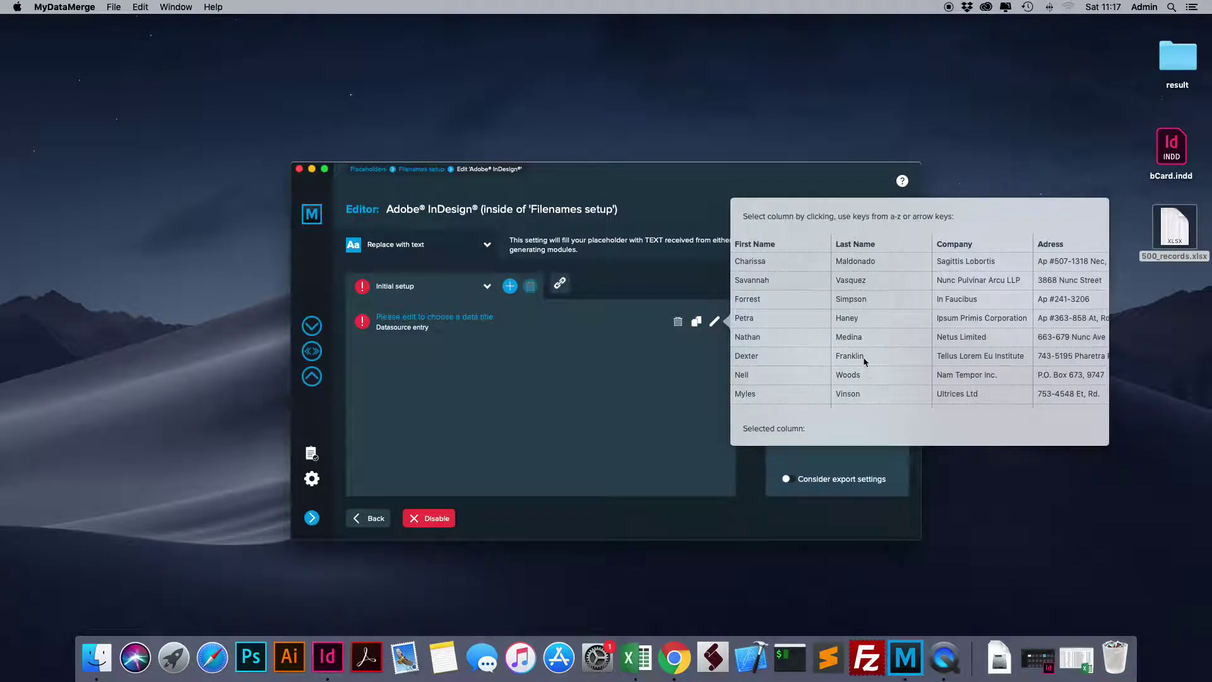
left_click(859, 318)
left_click(658, 394)
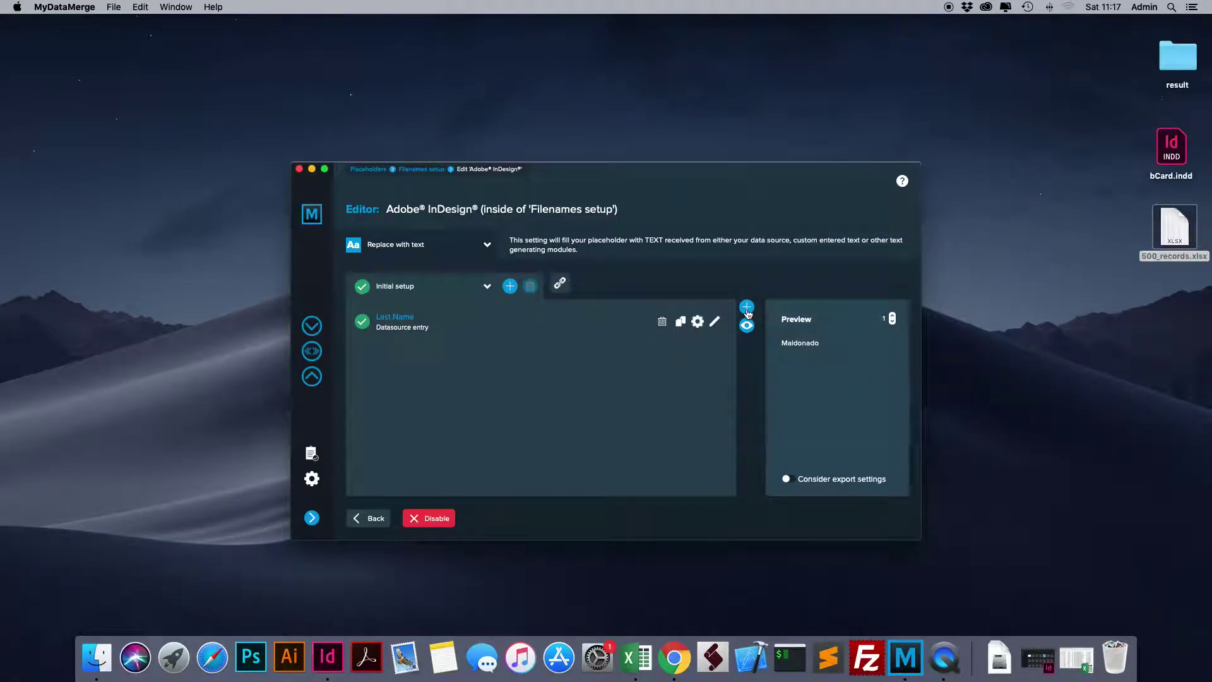
Add a number sequence starting at 001 to the filename and save it.
left_click(747, 308)
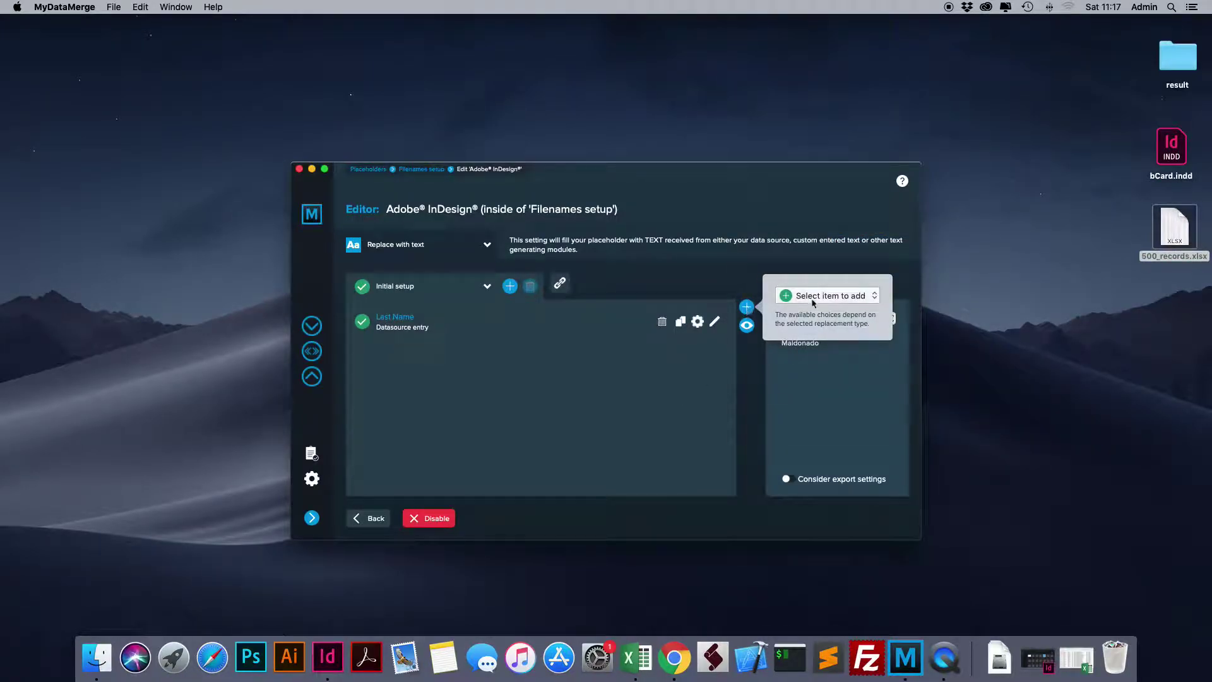
left_click(814, 300)
left_click(816, 353)
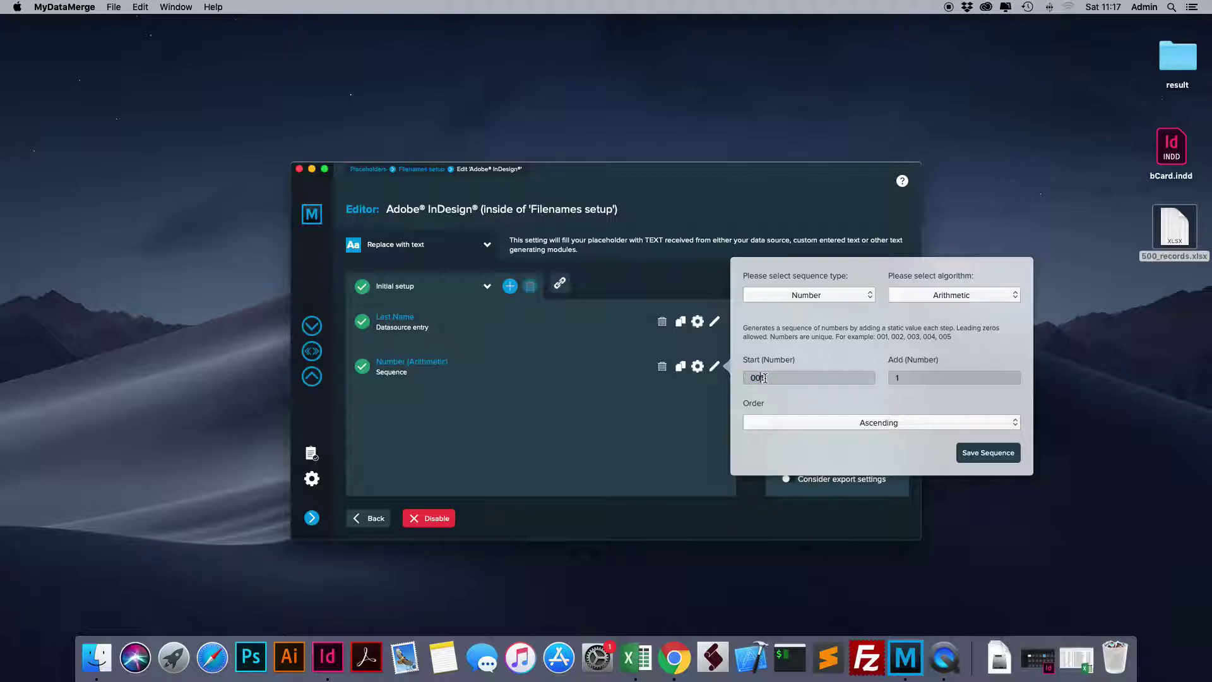
left_click(988, 453)
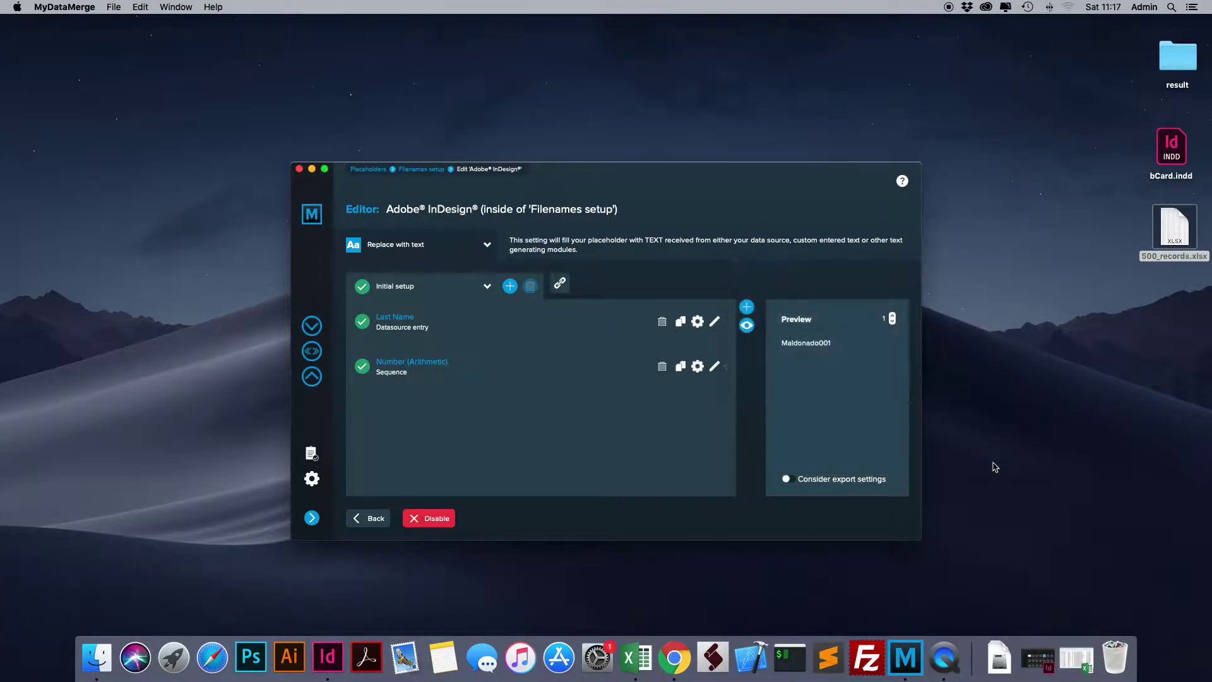
Move the number sequence ahead of Last Name and check the preview across records 1-5.
left_click_drag(408, 366, 409, 316)
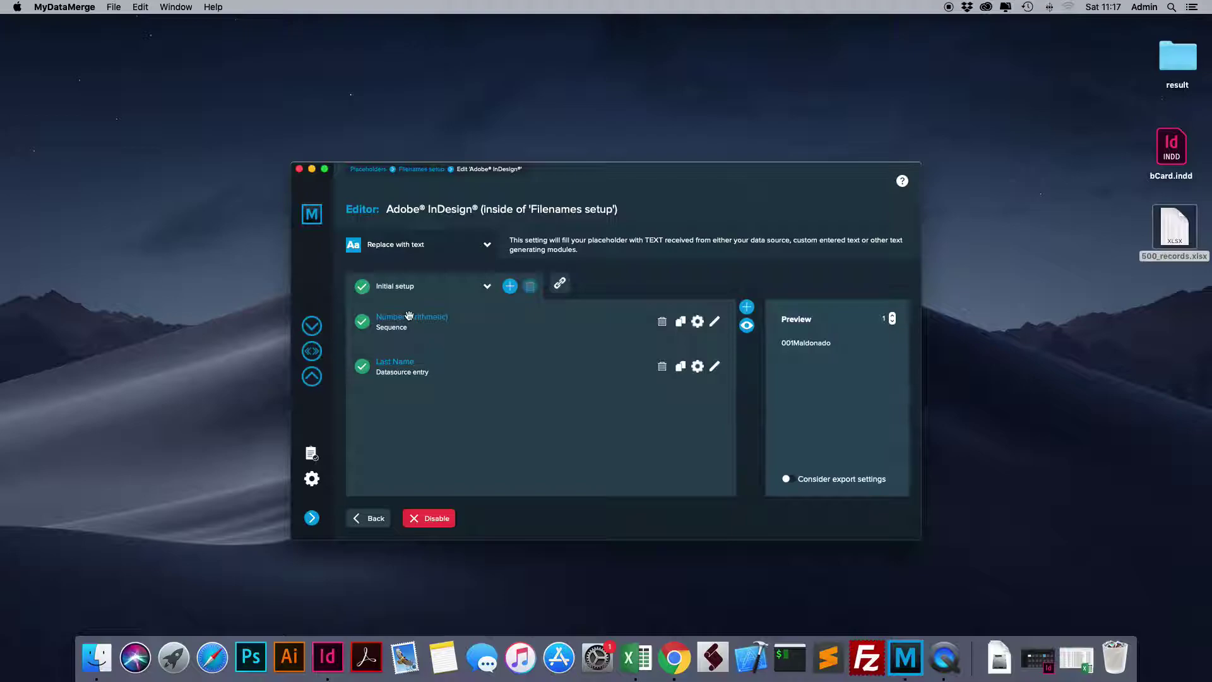
left_click(892, 318)
left_click(892, 318)
left_click(893, 317)
left_click(893, 318)
left_click(892, 317)
left_click(892, 318)
left_click(893, 318)
left_click(892, 323)
left_click(893, 323)
left_click(893, 323)
left_click(893, 324)
left_click(892, 323)
left_click(892, 323)
left_click(893, 323)
Add a space after the number and web-sanitize the last name, joining parts with an underscore.
left_click(697, 321)
left_click(903, 385)
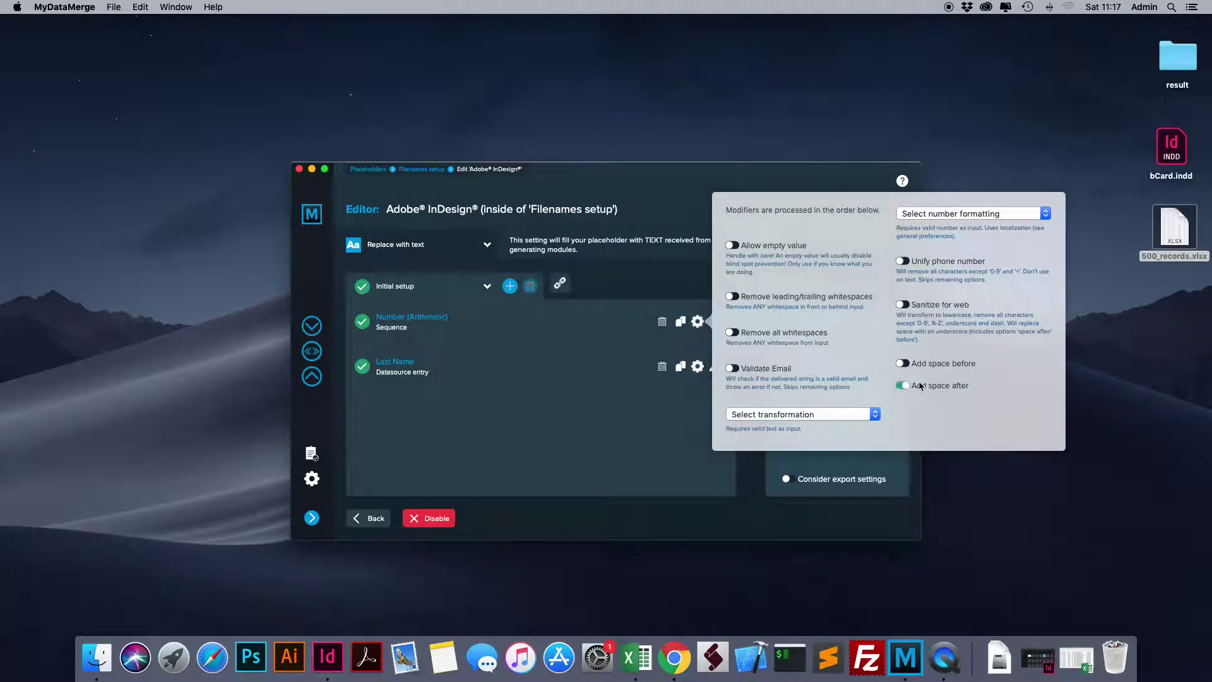
left_click(682, 405)
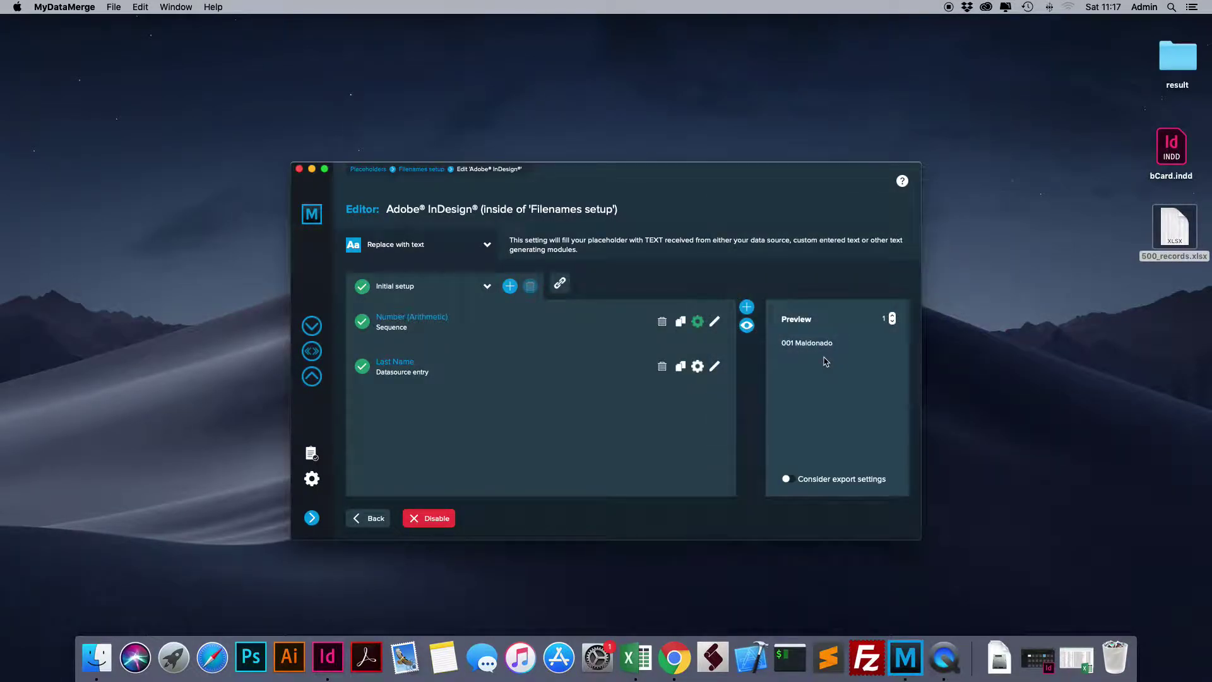
left_click(697, 367)
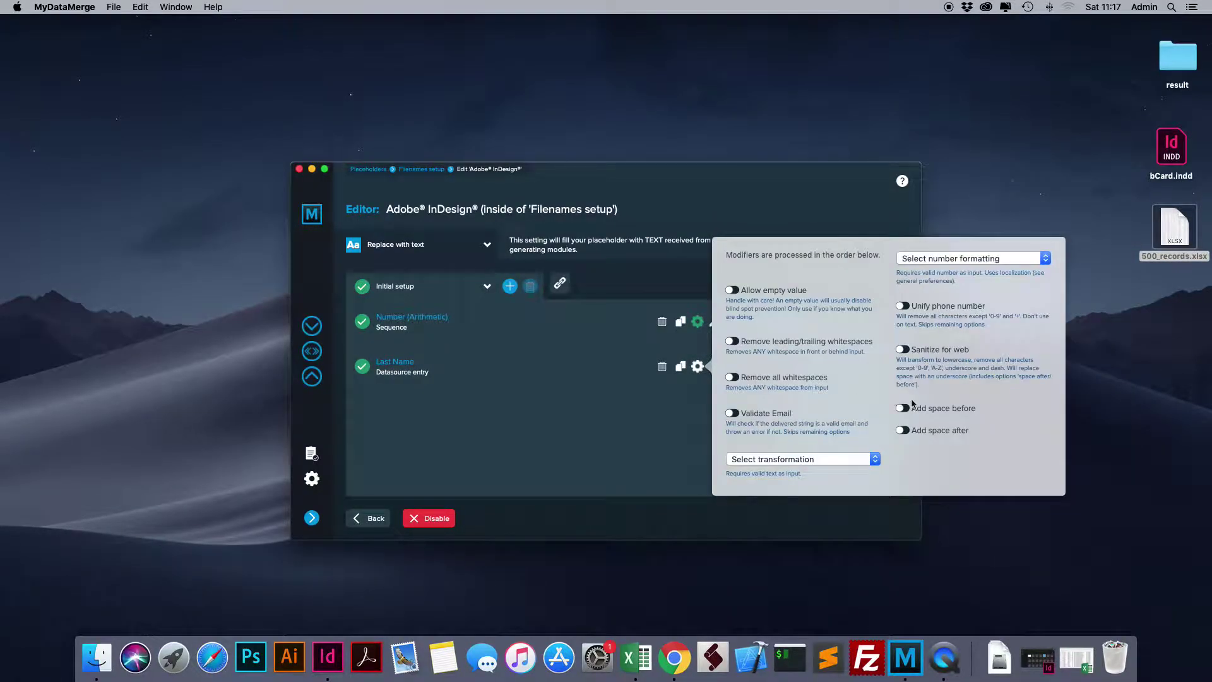
left_click(943, 351)
left_click(656, 417)
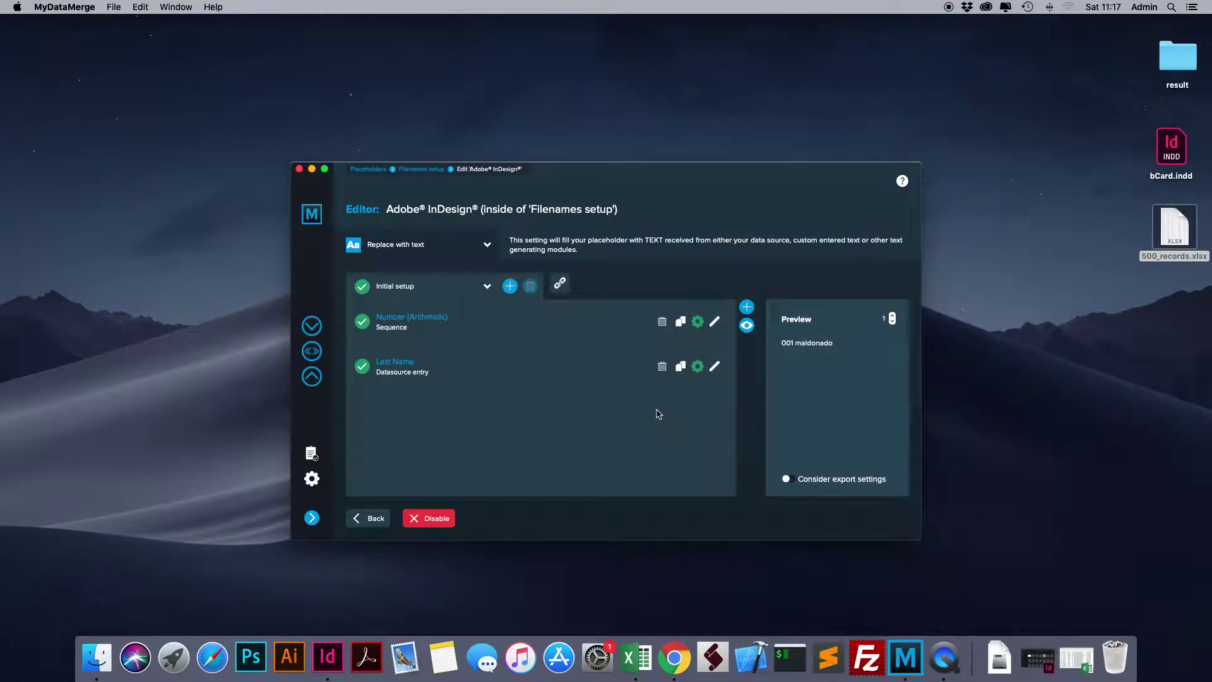
left_click(713, 321)
left_click(697, 321)
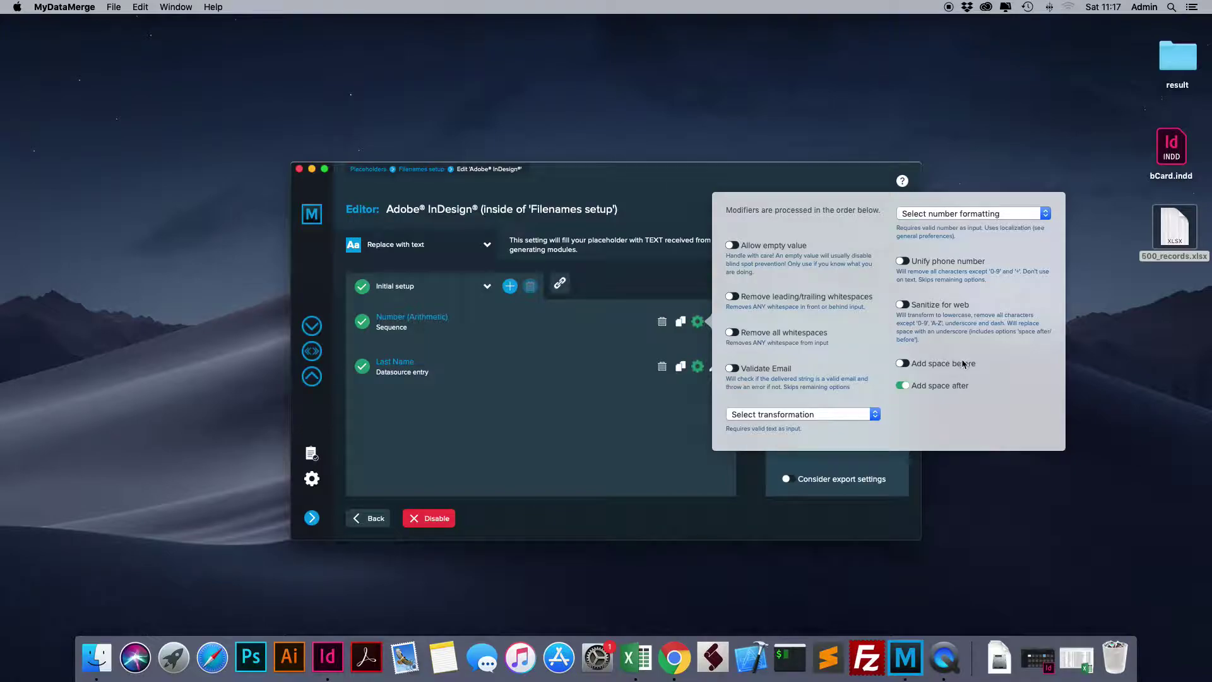
left_click(813, 351)
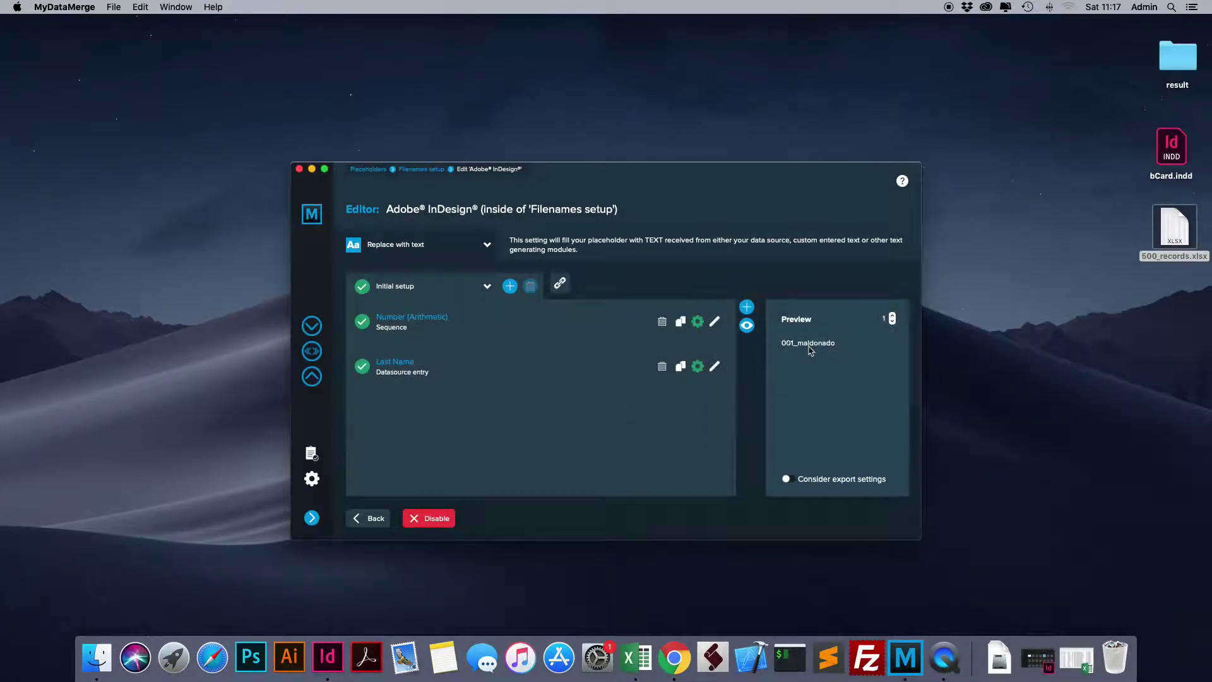
Step the preview through records 1-5 to verify names like 001_maldonado.
left_click(892, 317)
left_click(892, 317)
left_click(892, 317)
left_click(892, 317)
left_click(892, 322)
left_click(892, 322)
left_click(892, 322)
left_click(892, 322)
Return to Export and confirm the 1-10 record range and InDesign file type settings.
left_click(375, 528)
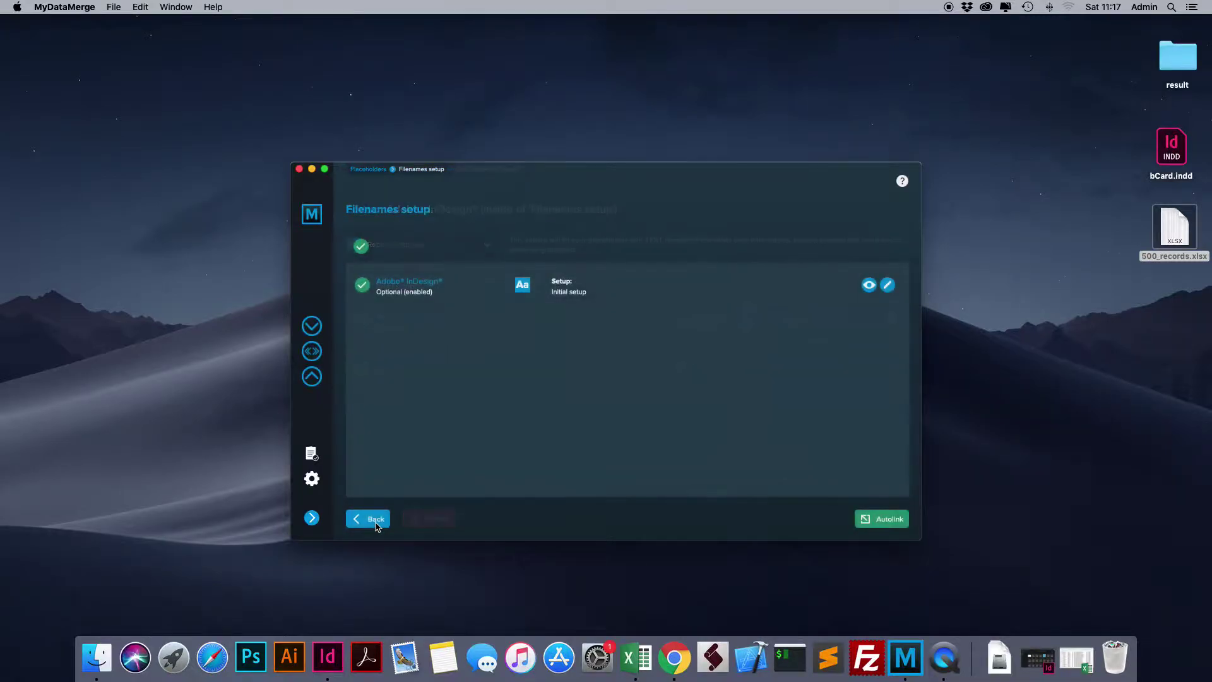
left_click(375, 519)
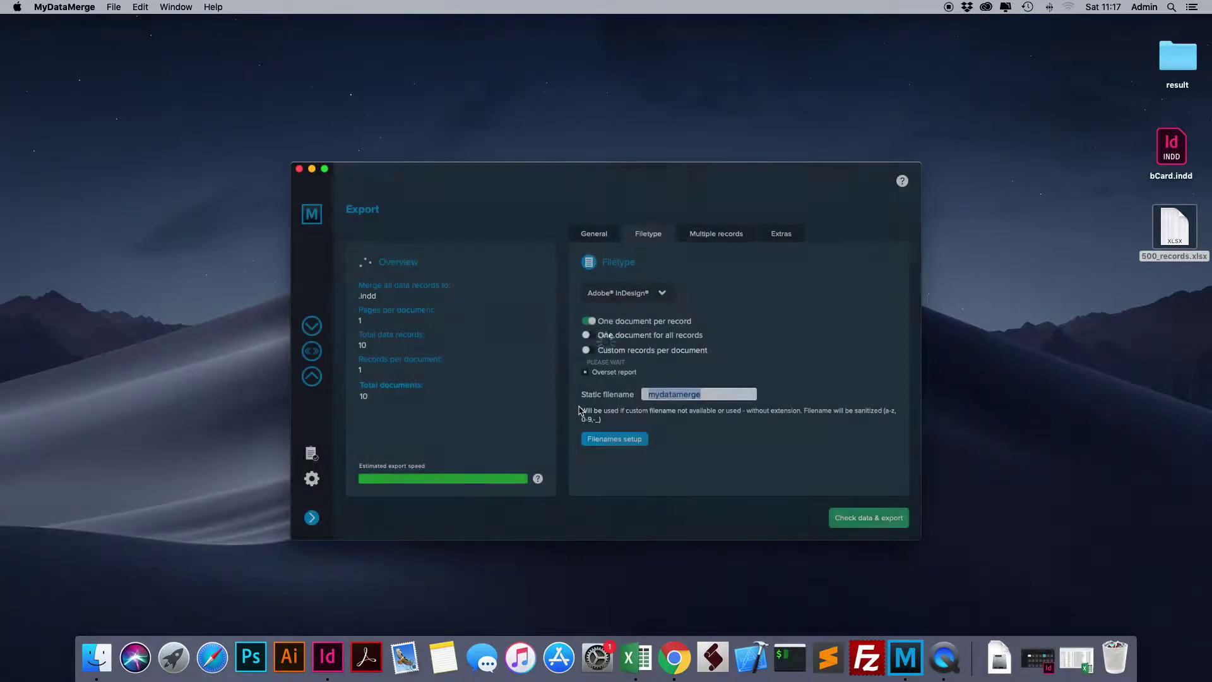
left_click(594, 235)
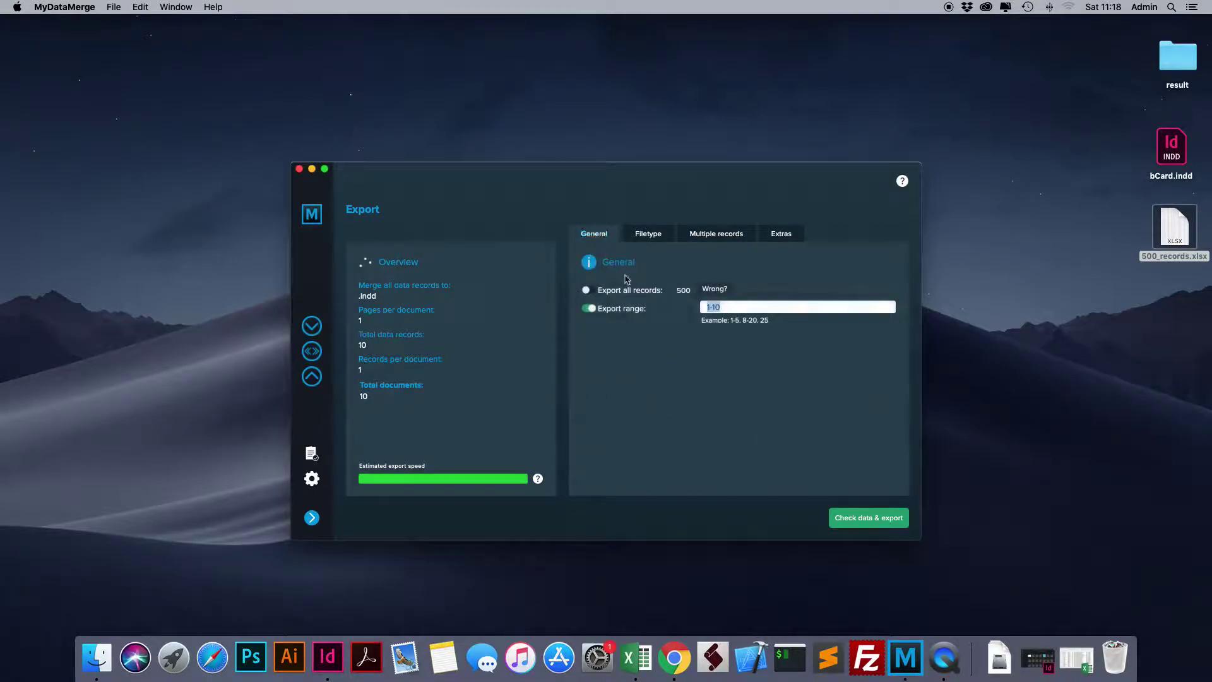
left_click(648, 235)
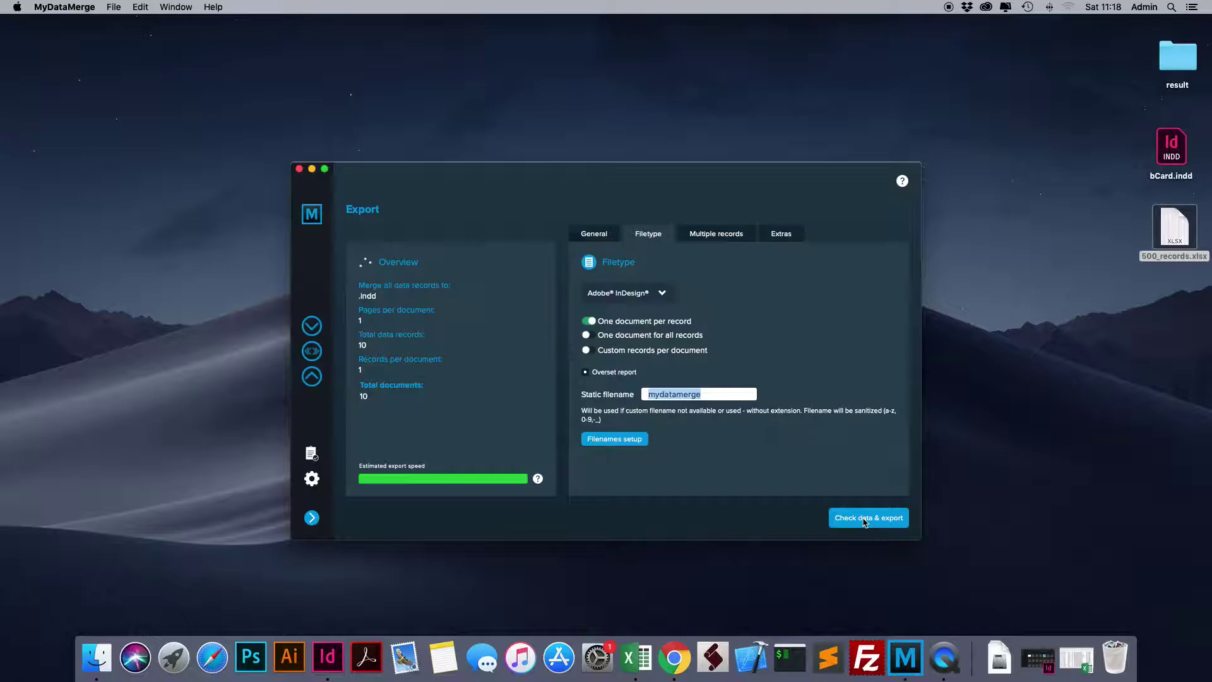
Check the data and start exporting into the result folder on the Desktop.
left_click(865, 519)
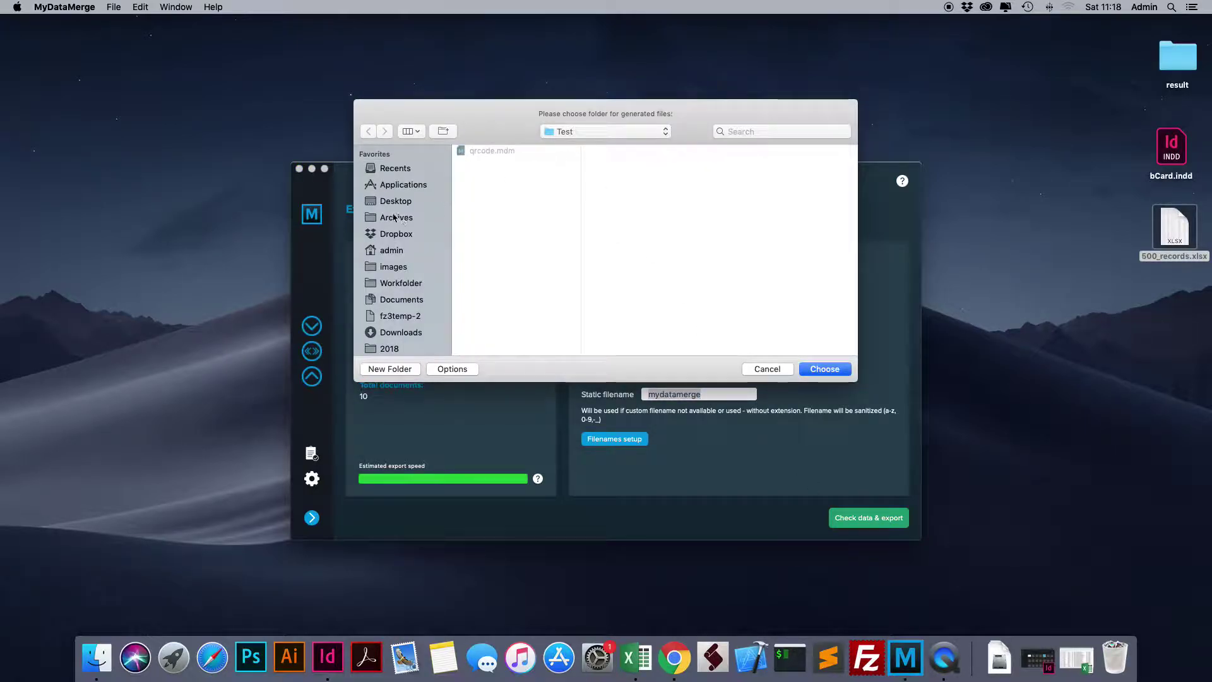
left_click(392, 203)
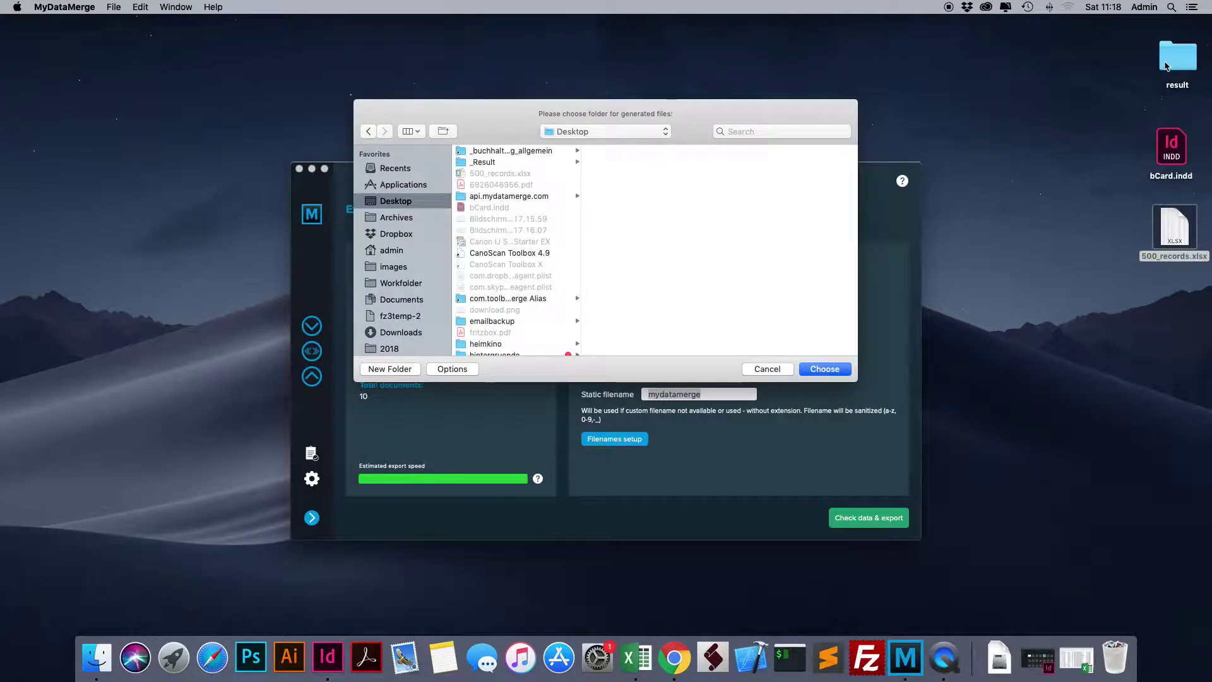
scroll(527, 273, "down", 5)
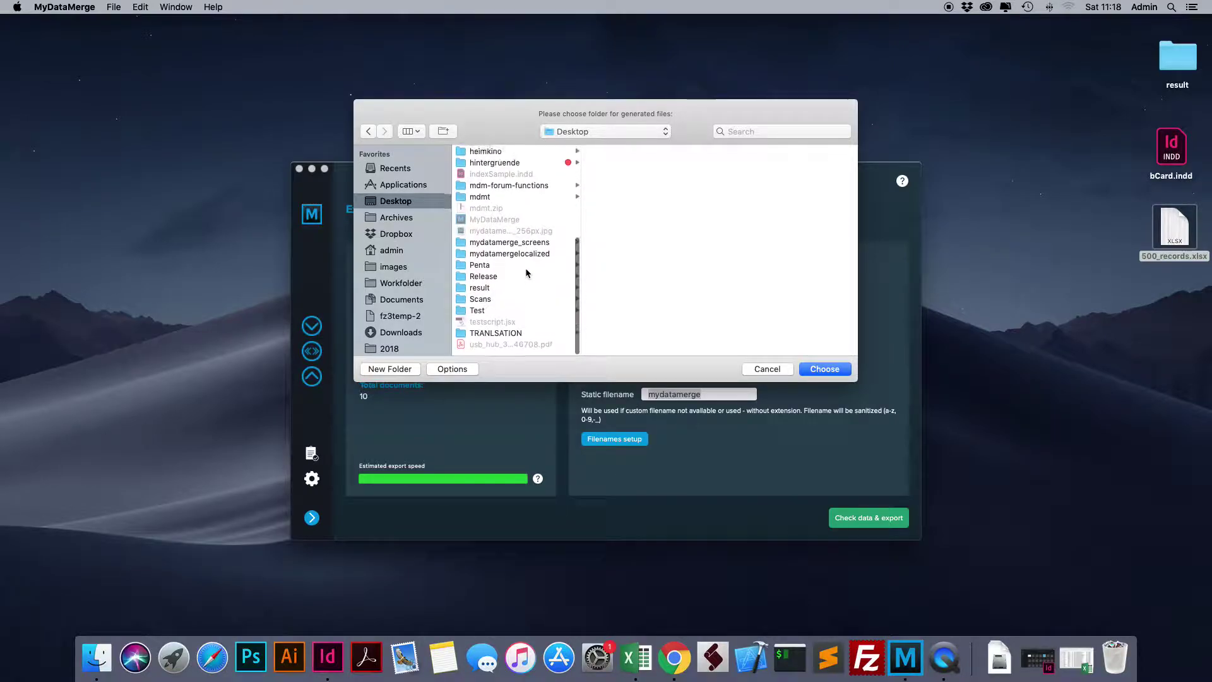
left_click(485, 294)
left_click(824, 369)
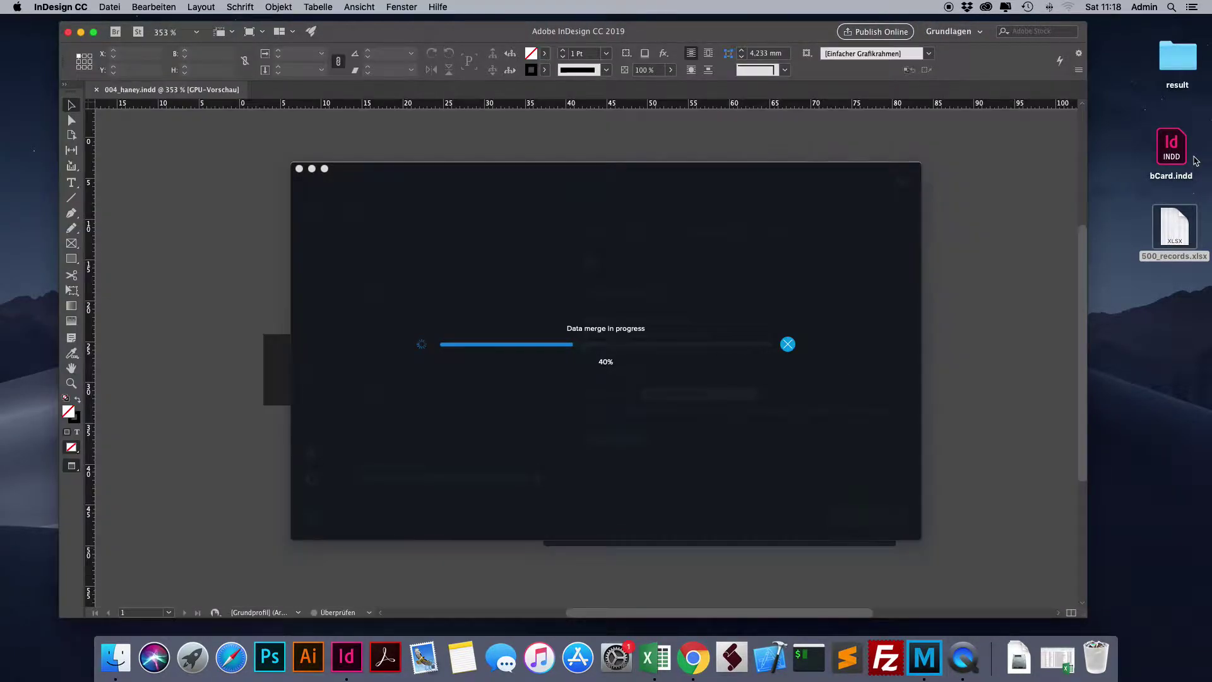
Once the merge finishes, open the Desktop result folder and move its window to the right.
left_click(1178, 71)
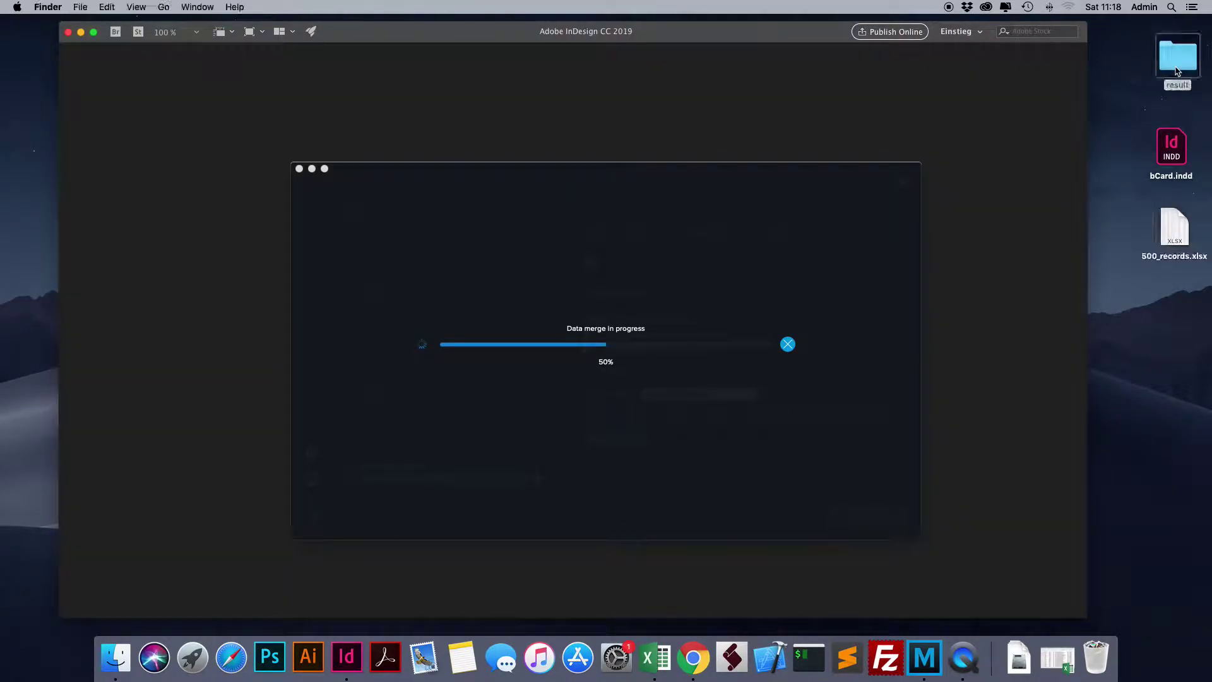
double_click(1178, 71)
left_click_drag(750, 108, 1096, 104)
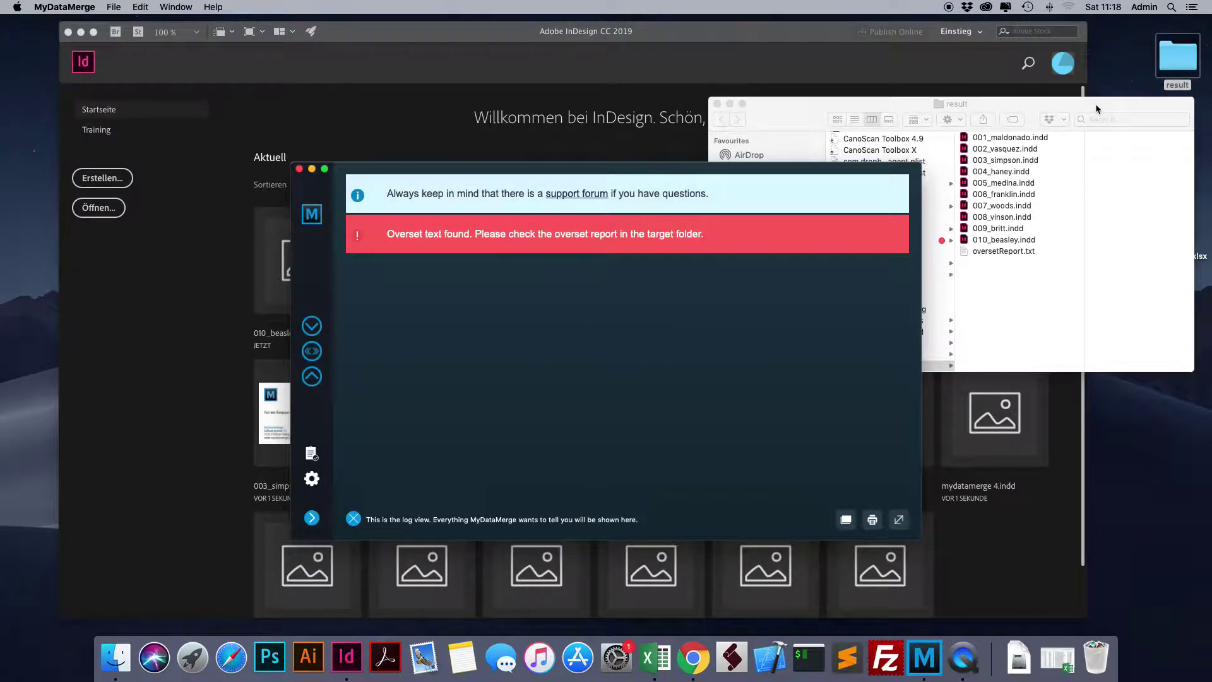
Open 001_maldonado.indd from the result folder in InDesign.
left_click(1045, 287)
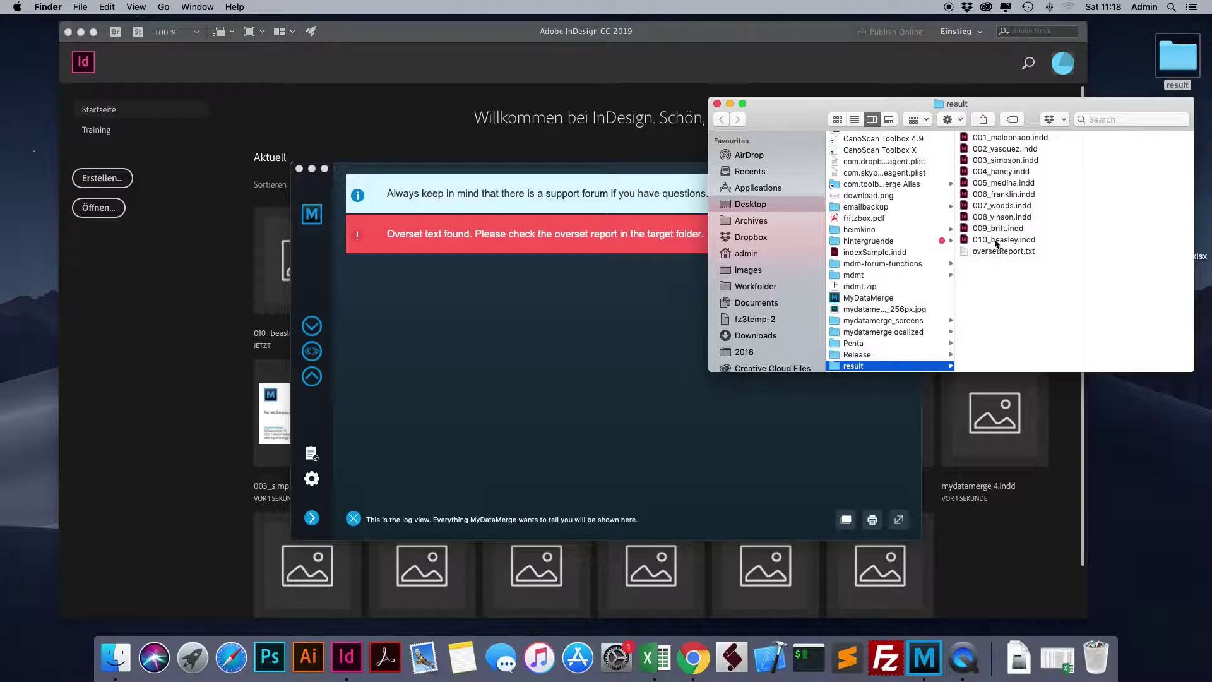
double_click(1000, 137)
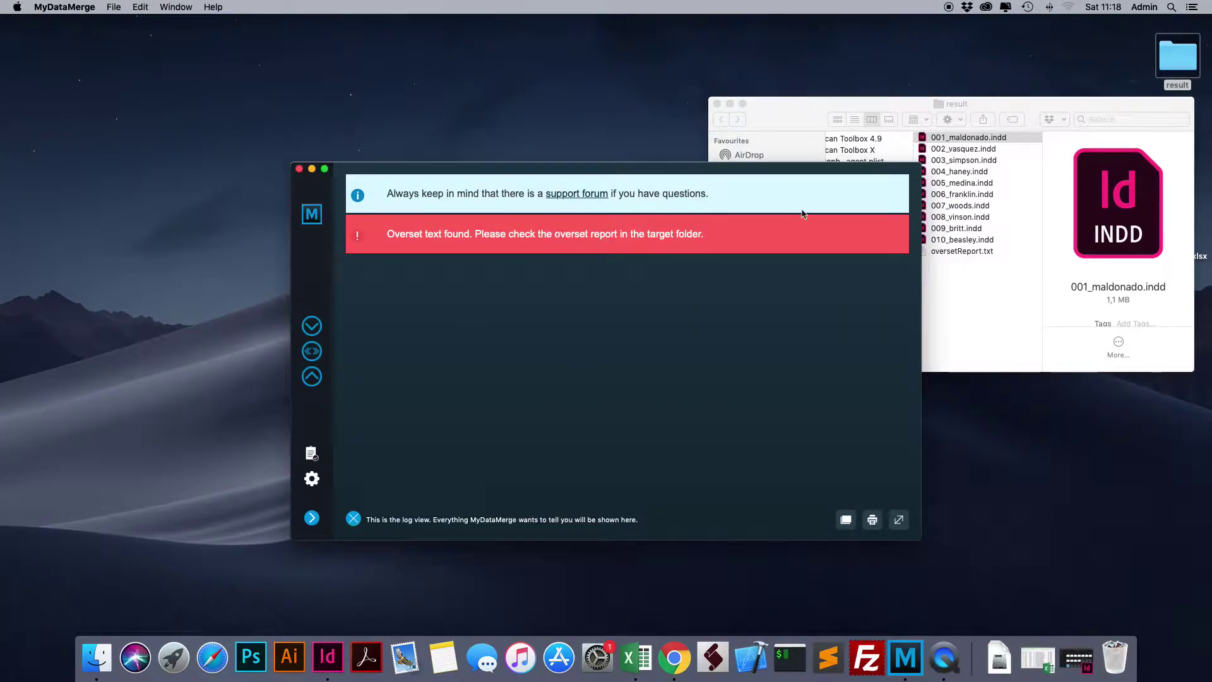
Preview oversetReport.txt, showing overset text in 009_britt and 010_beasley, then close it.
left_click(978, 120)
left_click(970, 252)
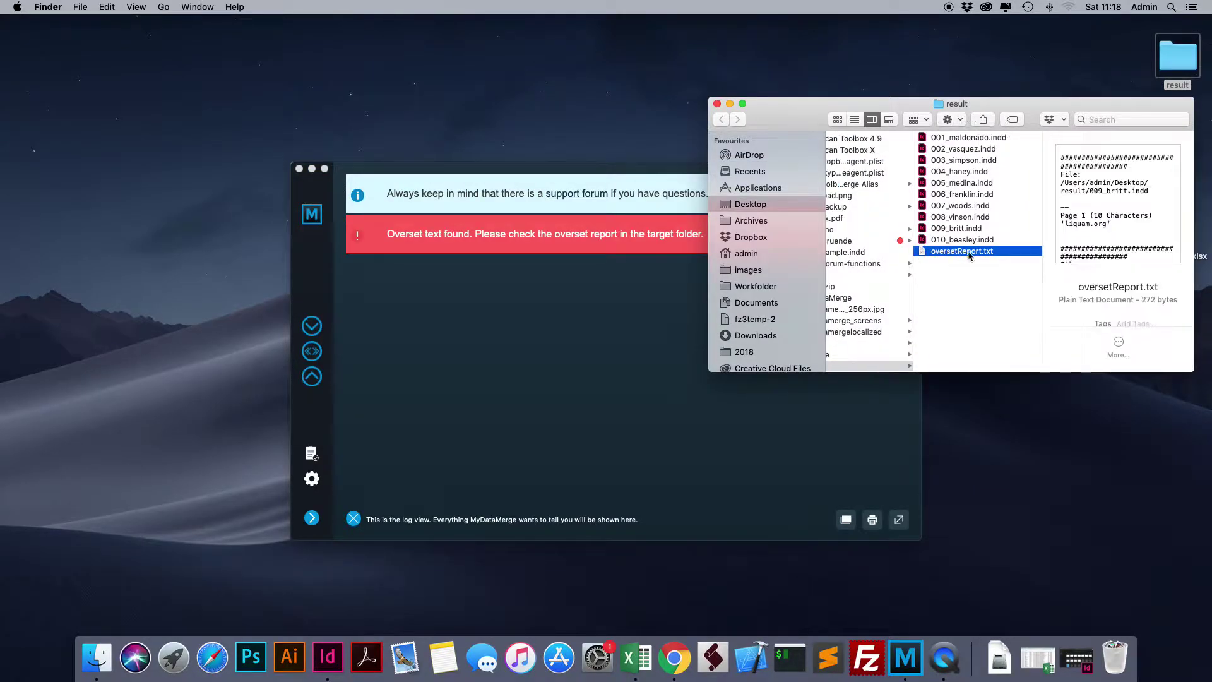
key("space")
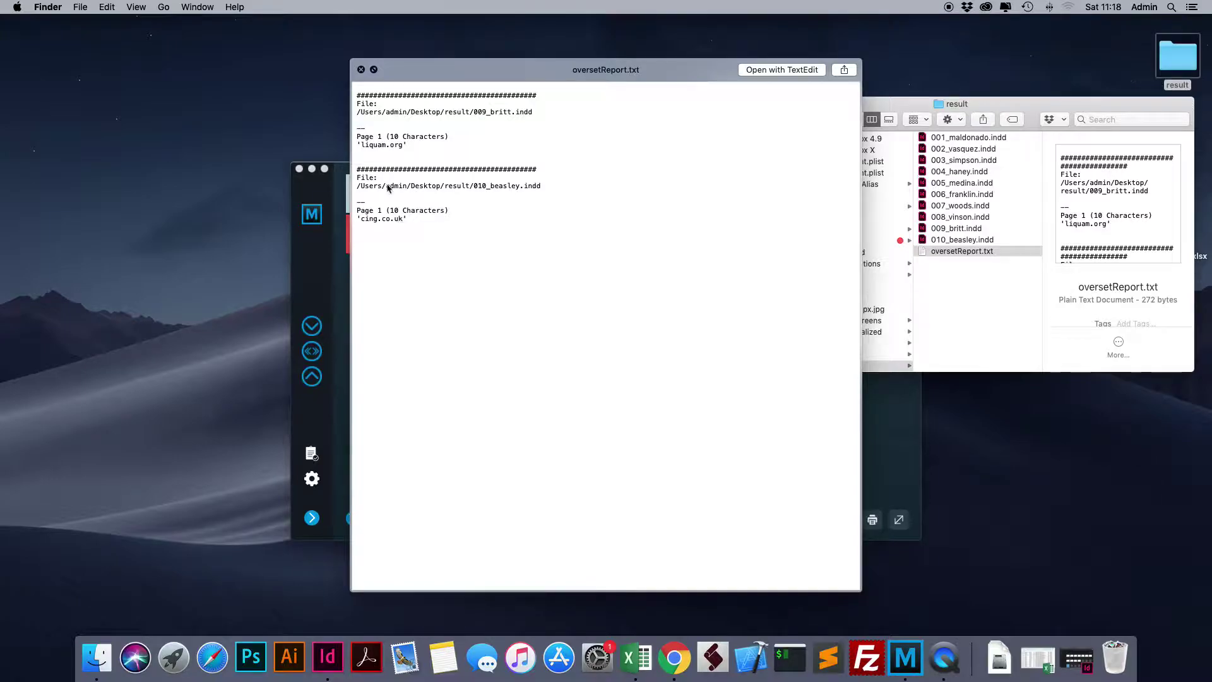
left_click(361, 69)
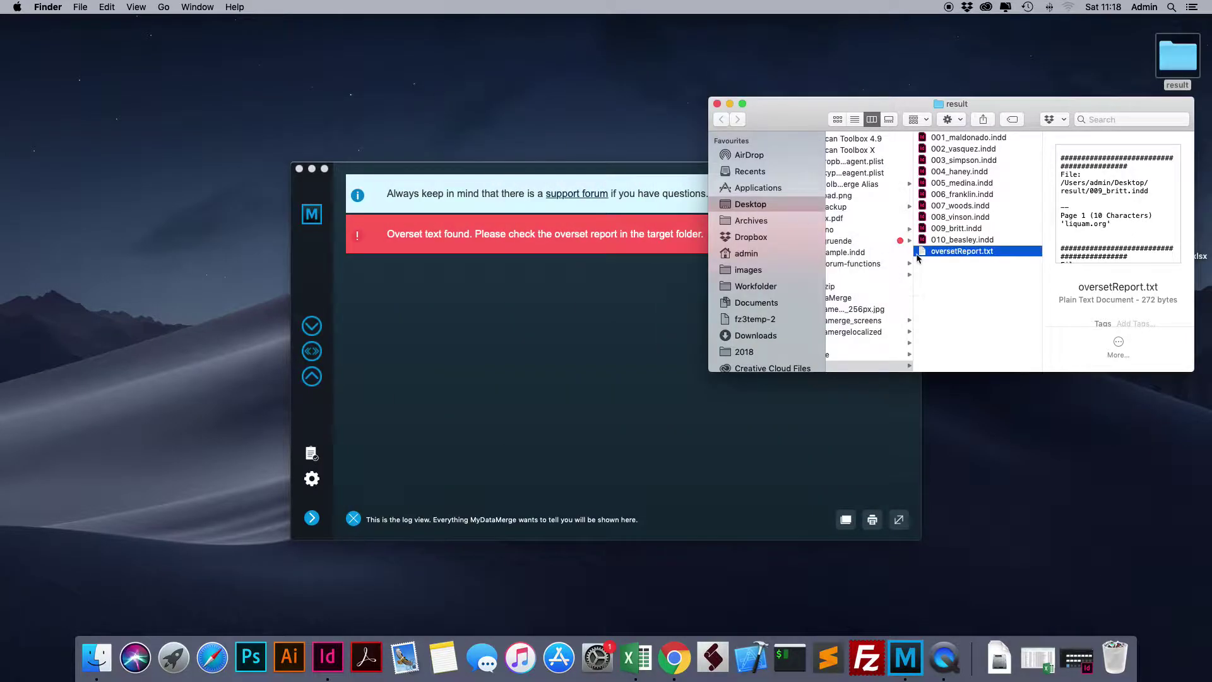
Open 009_britt.indd in InDesign, check its cut-off email line, then close it.
left_click(970, 229)
double_click(945, 231)
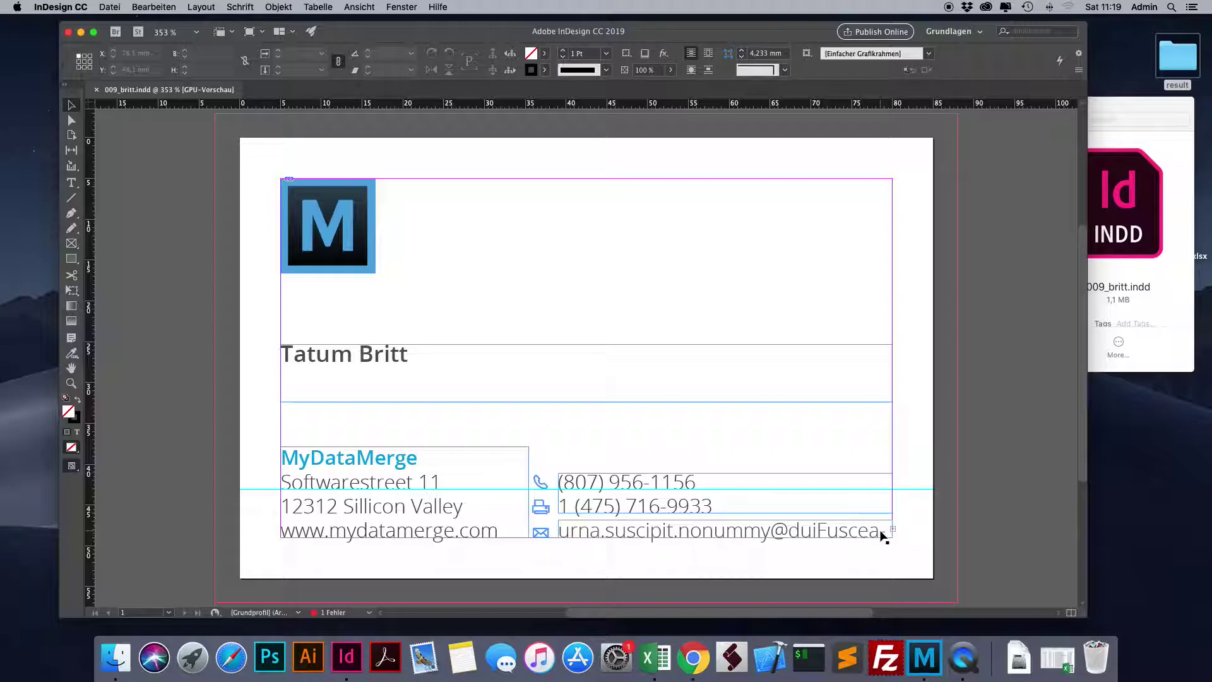
key("super+w")
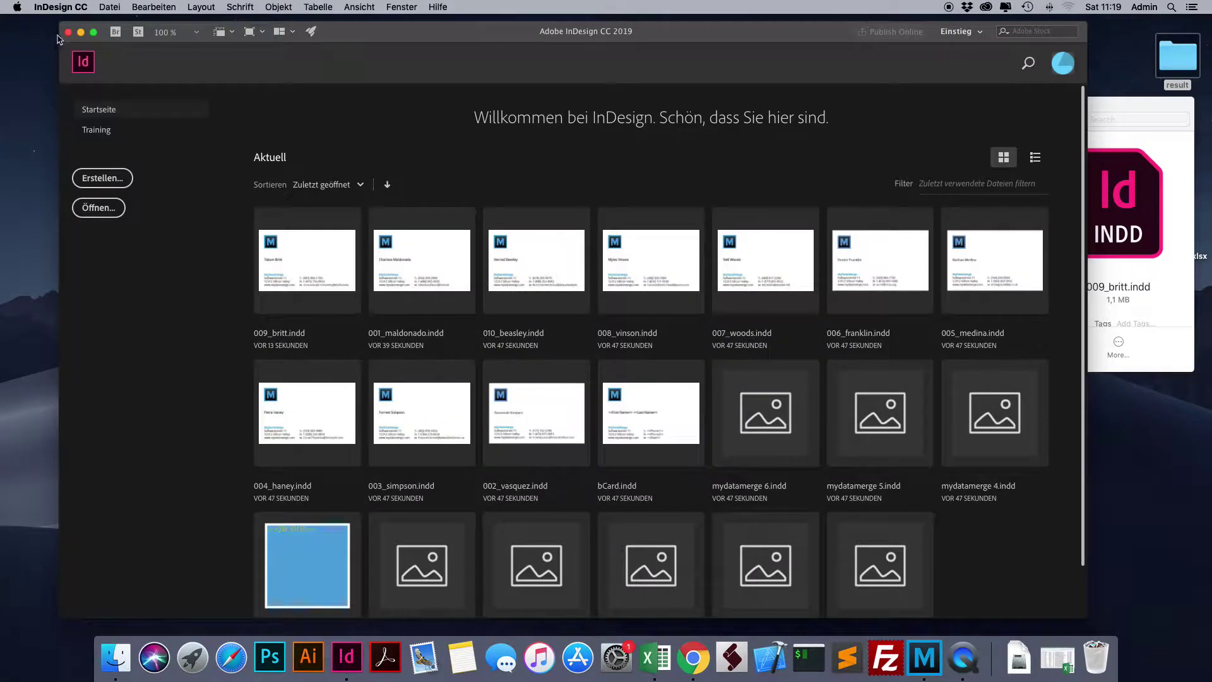
Select everything in the result folder, trash it, and return to MyDataMerge's placeholder list.
left_click(81, 31)
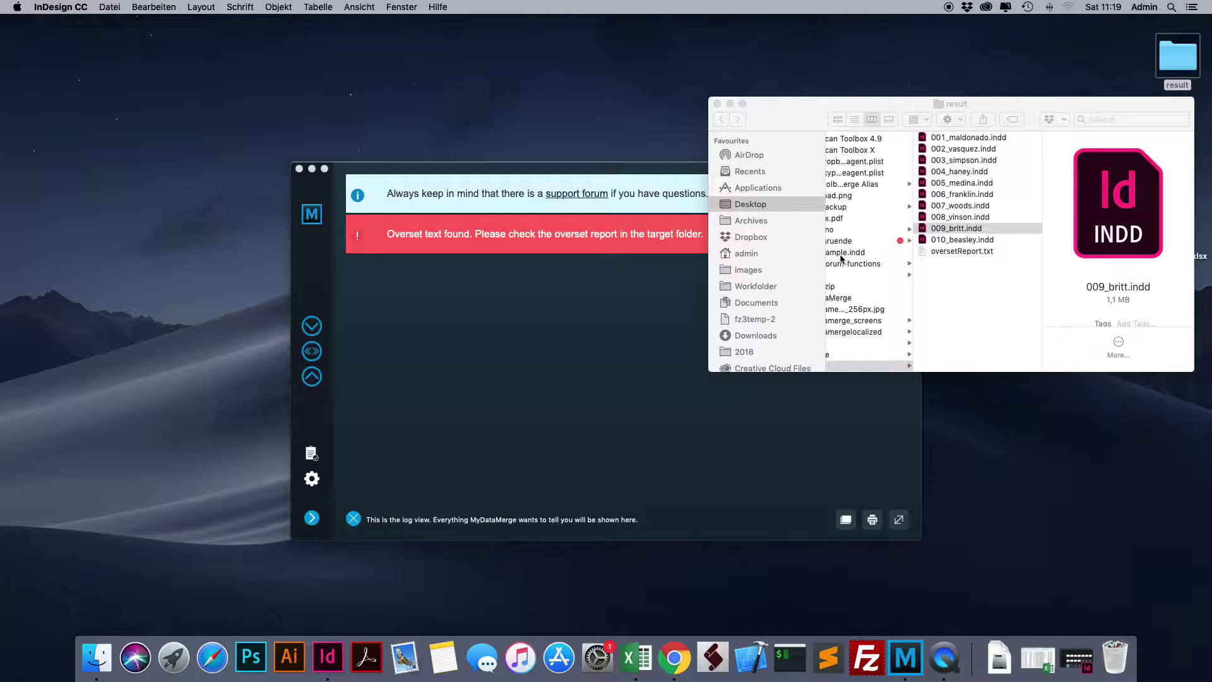
left_click(654, 341)
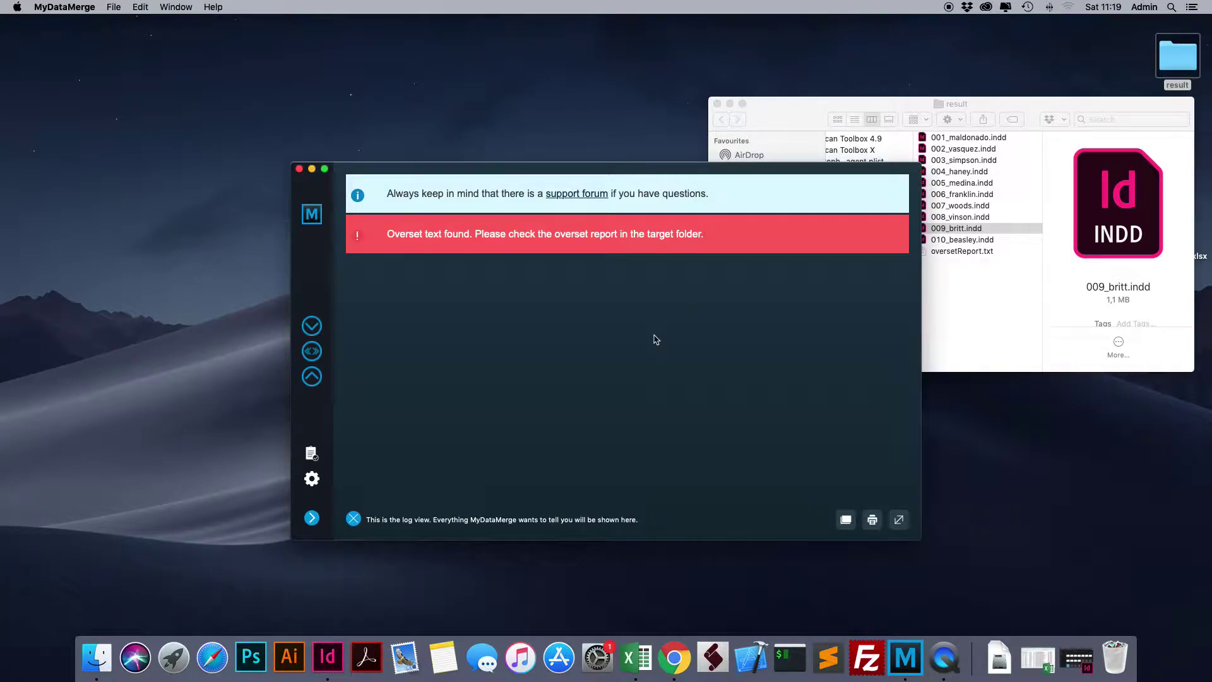
left_click(995, 284)
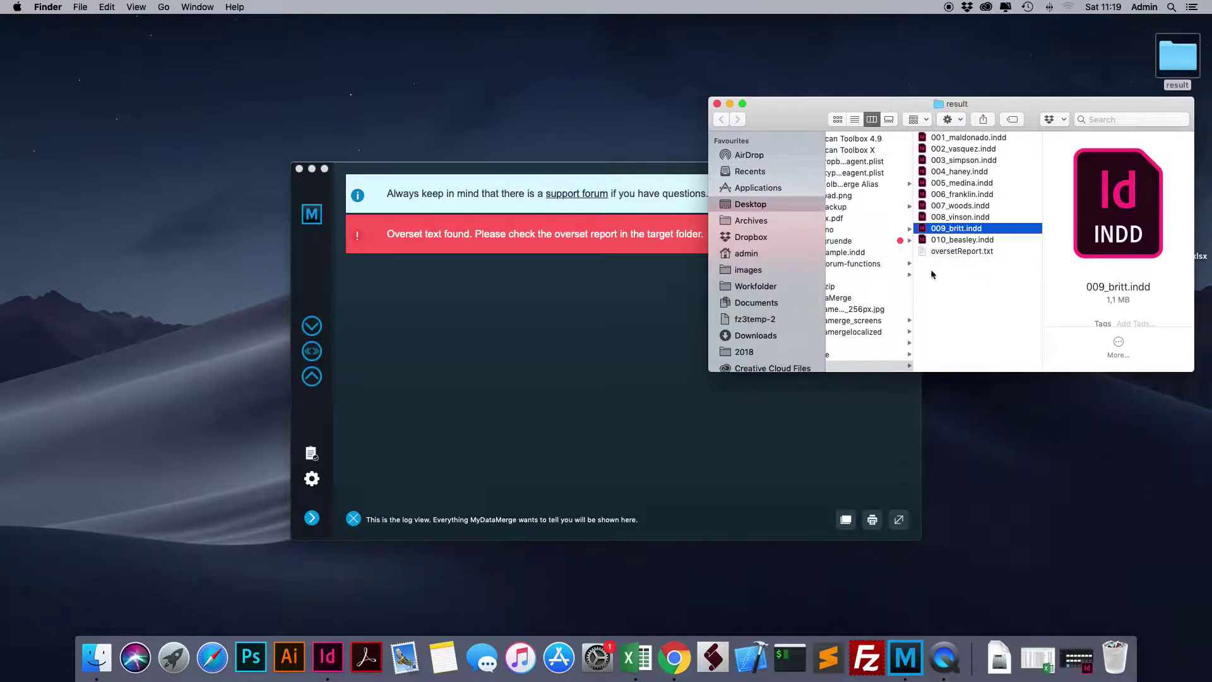
left_click(969, 271)
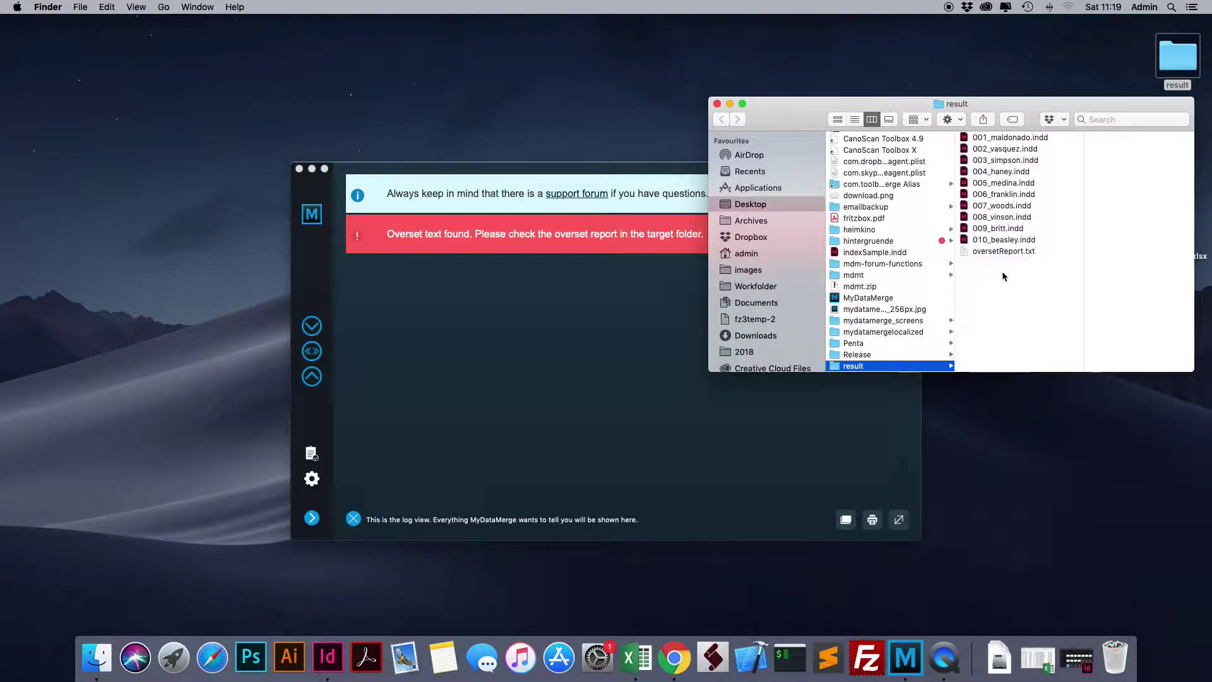
key("super+a")
key("super+BackSpace")
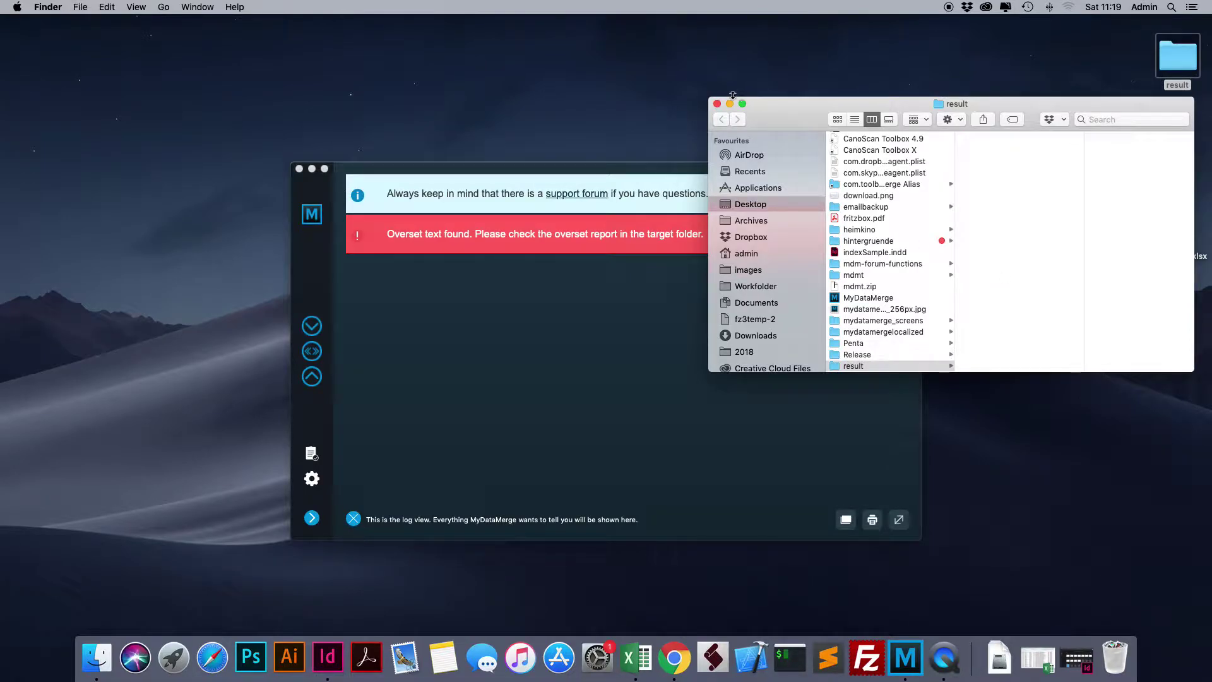
left_click(730, 104)
left_click(311, 351)
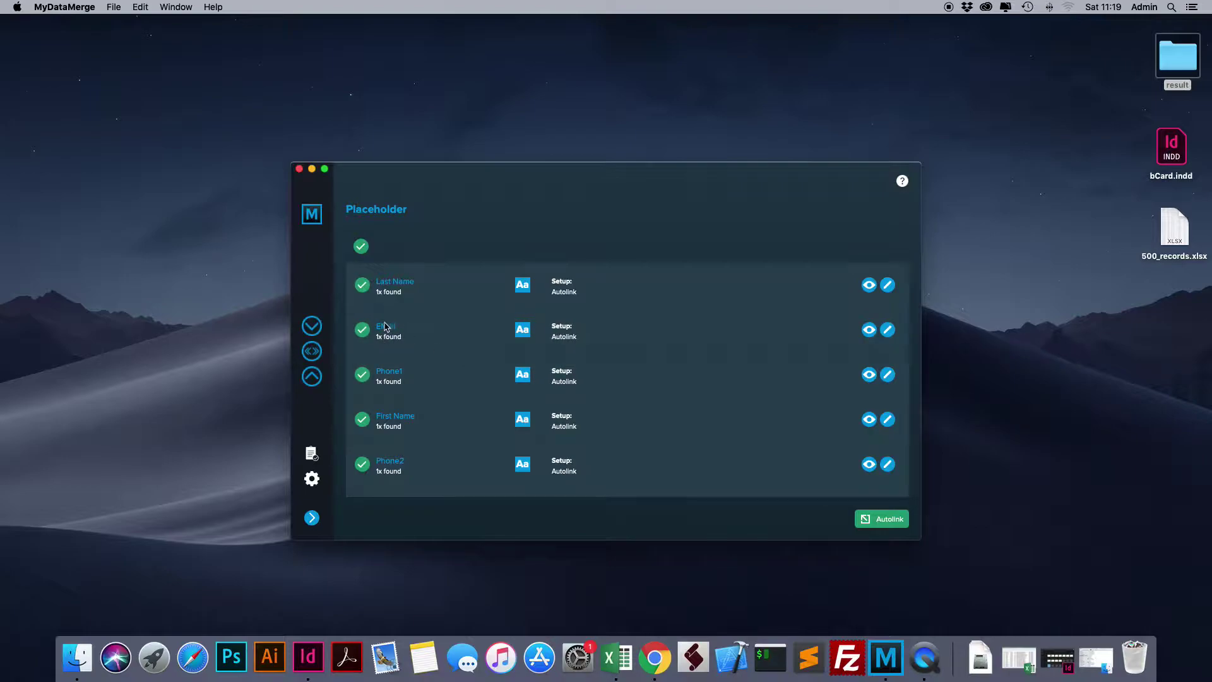
In the EMail placeholder's styling options, set Fitting option to Fit text to frame (decrease only).
left_click(422, 330)
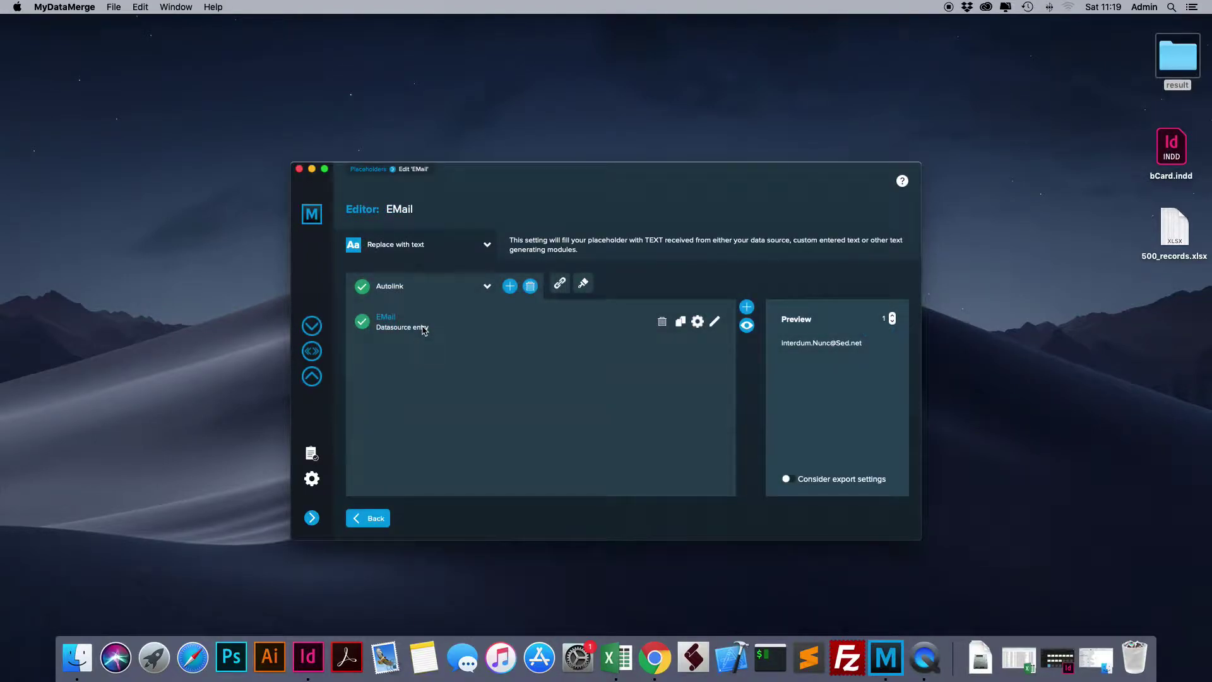
left_click(583, 285)
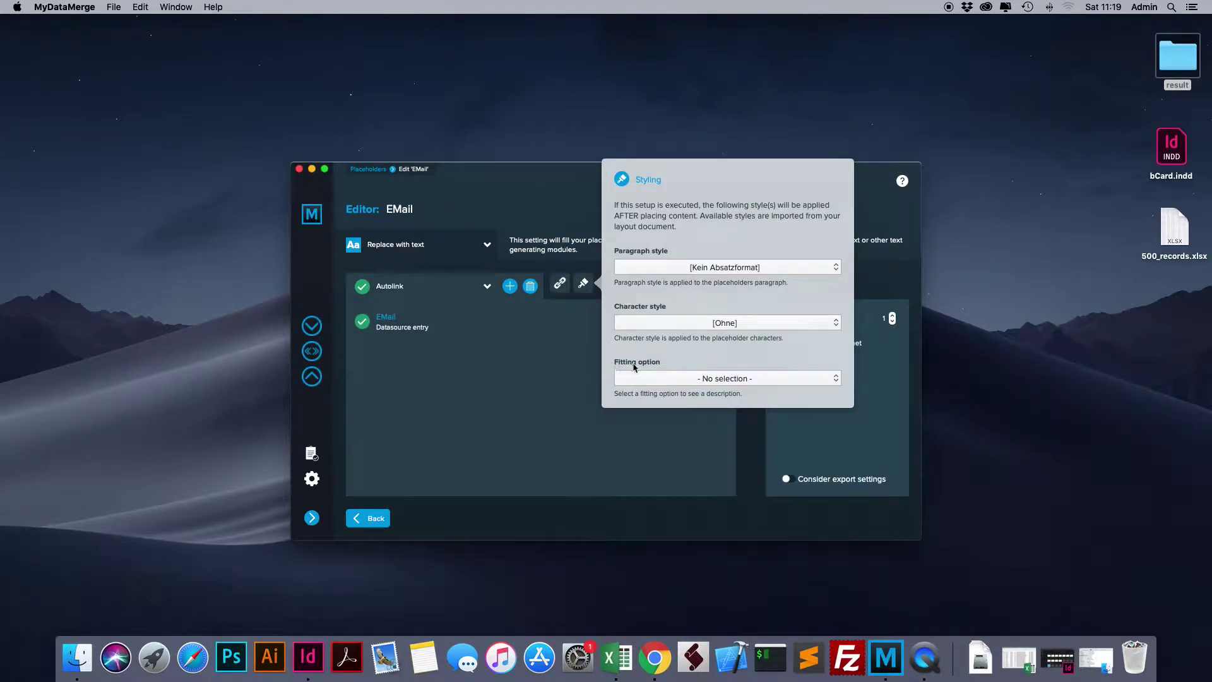
left_click(677, 379)
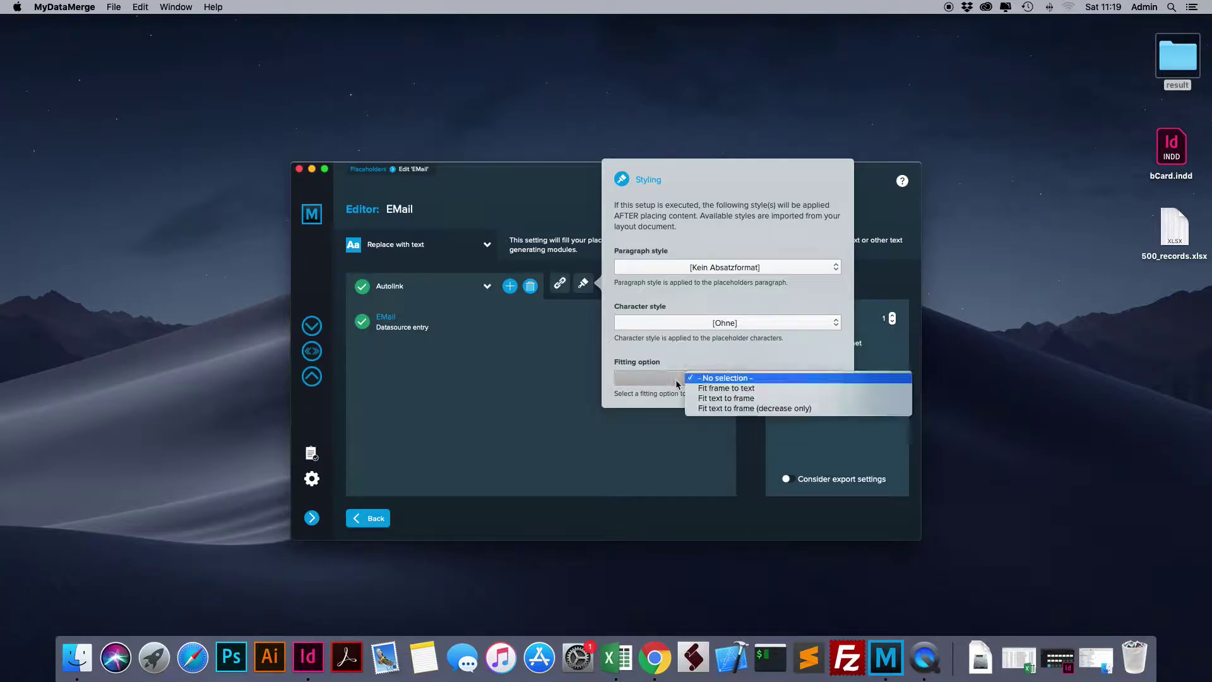
left_click(768, 410)
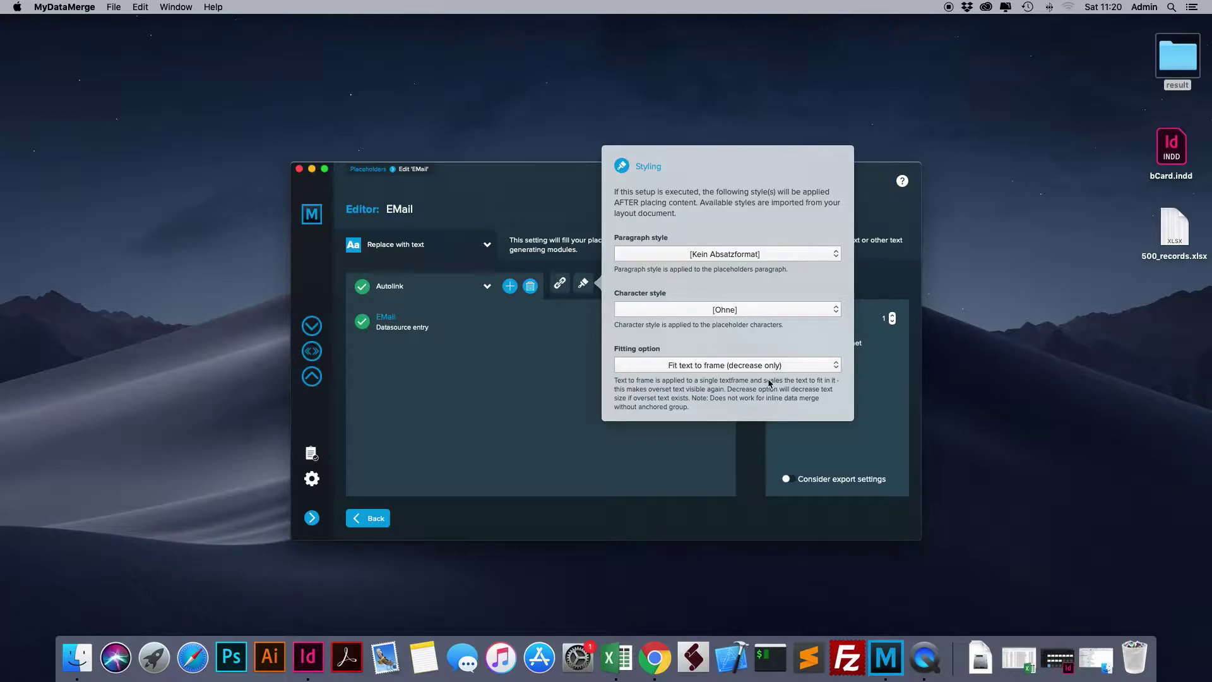
left_click(471, 390)
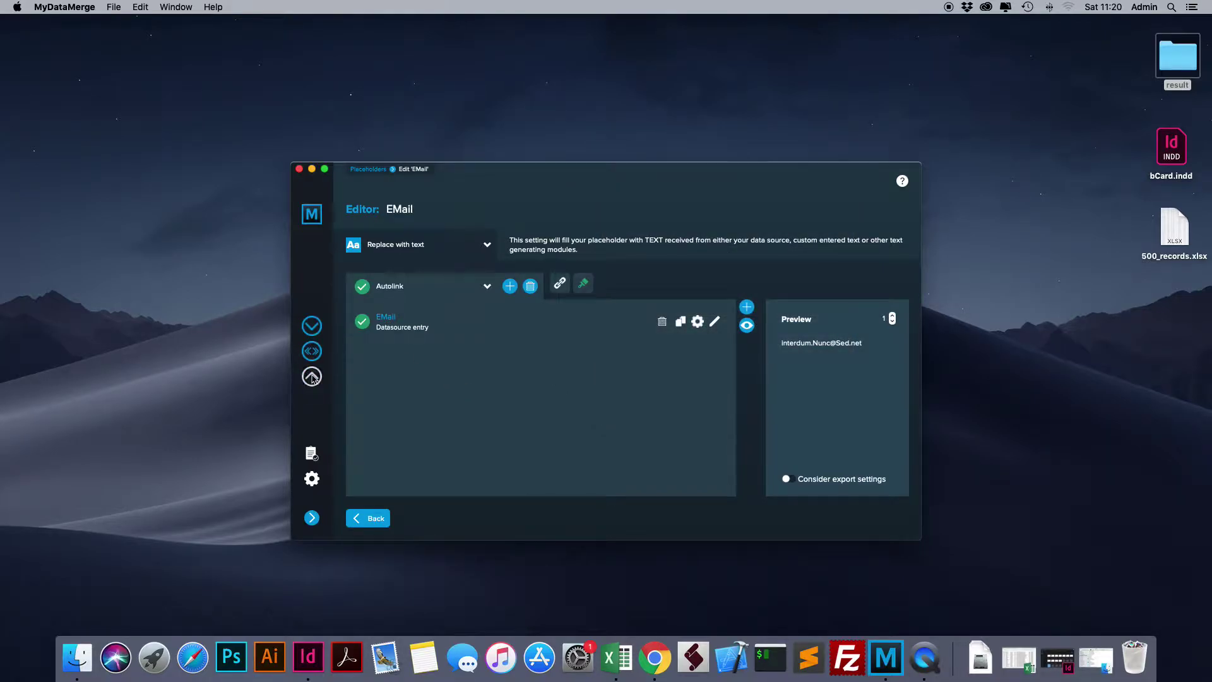
Run Check data & export with the result folder as the destination.
left_click(311, 376)
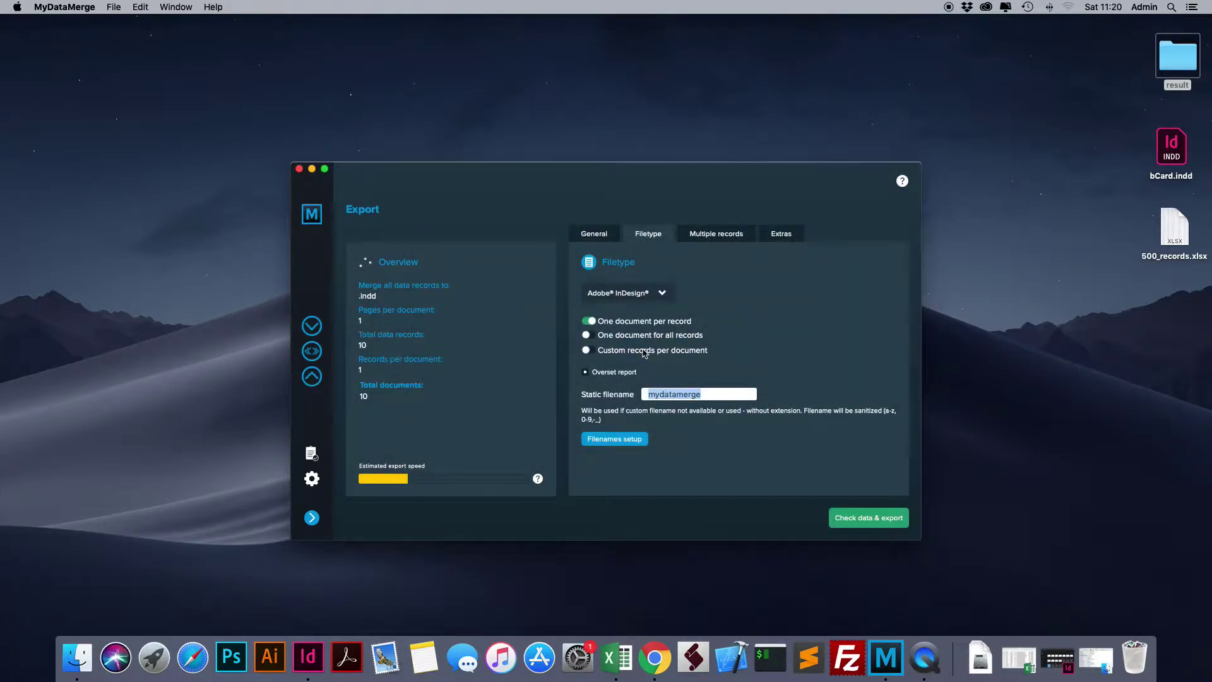
left_click(888, 523)
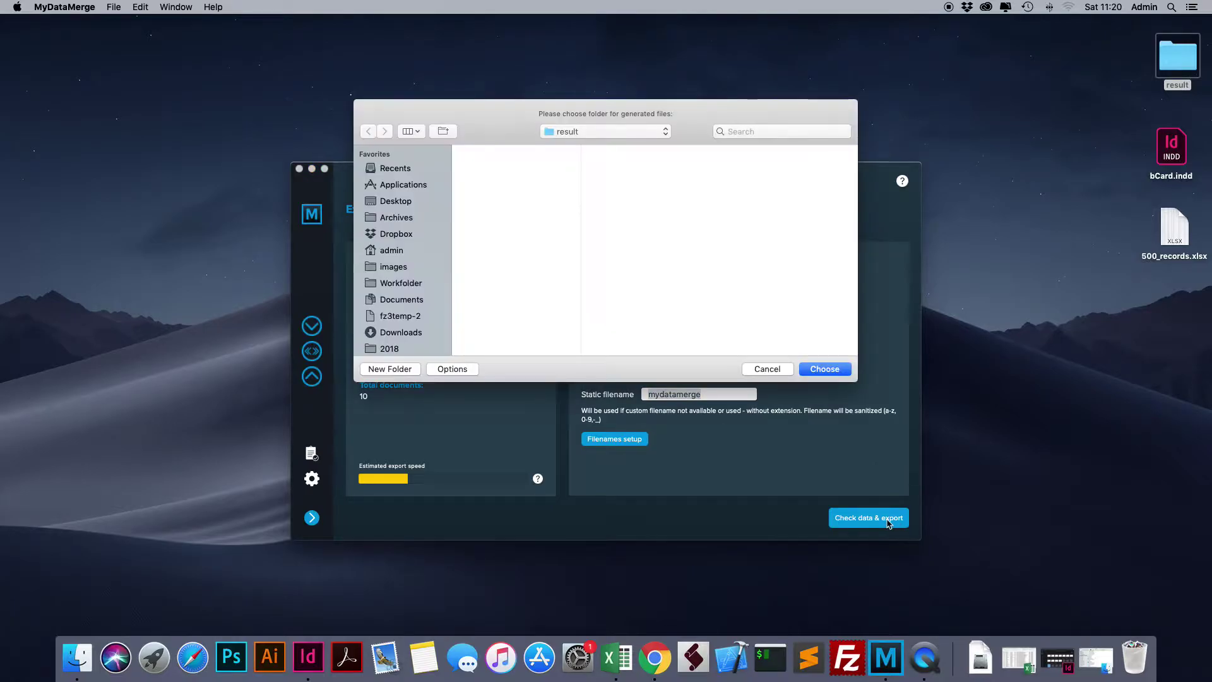
left_click(819, 369)
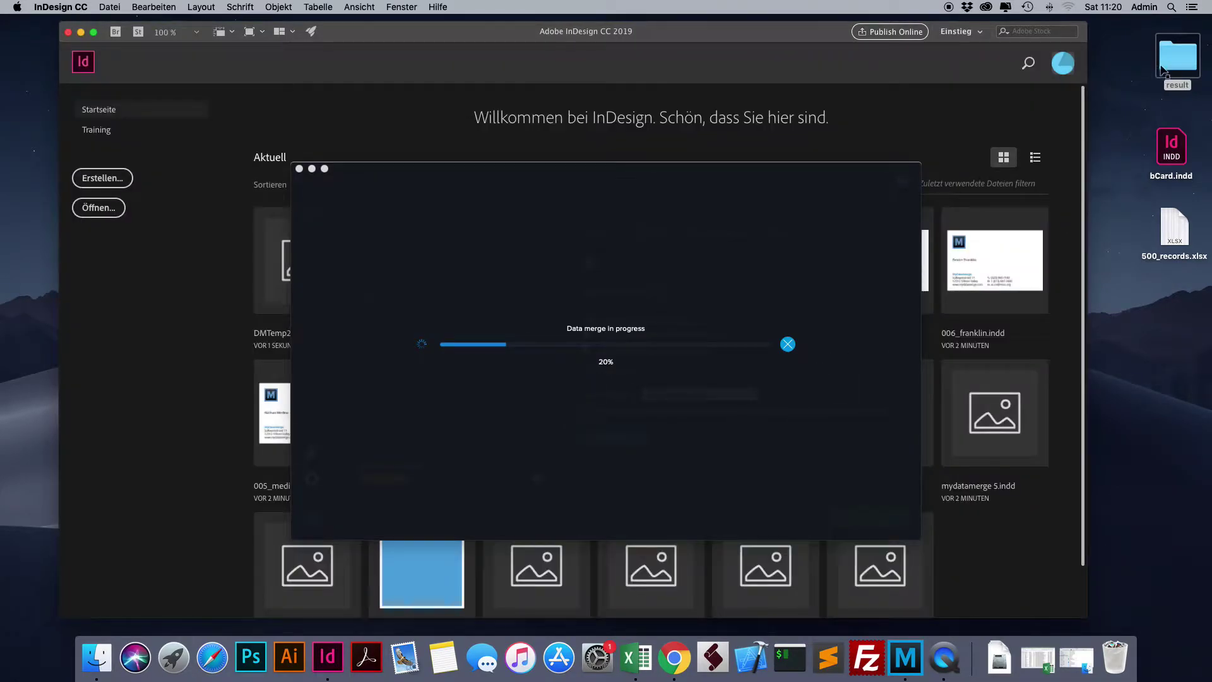
Open the result folder from the desktop to watch the new card files appear.
left_click(1166, 56)
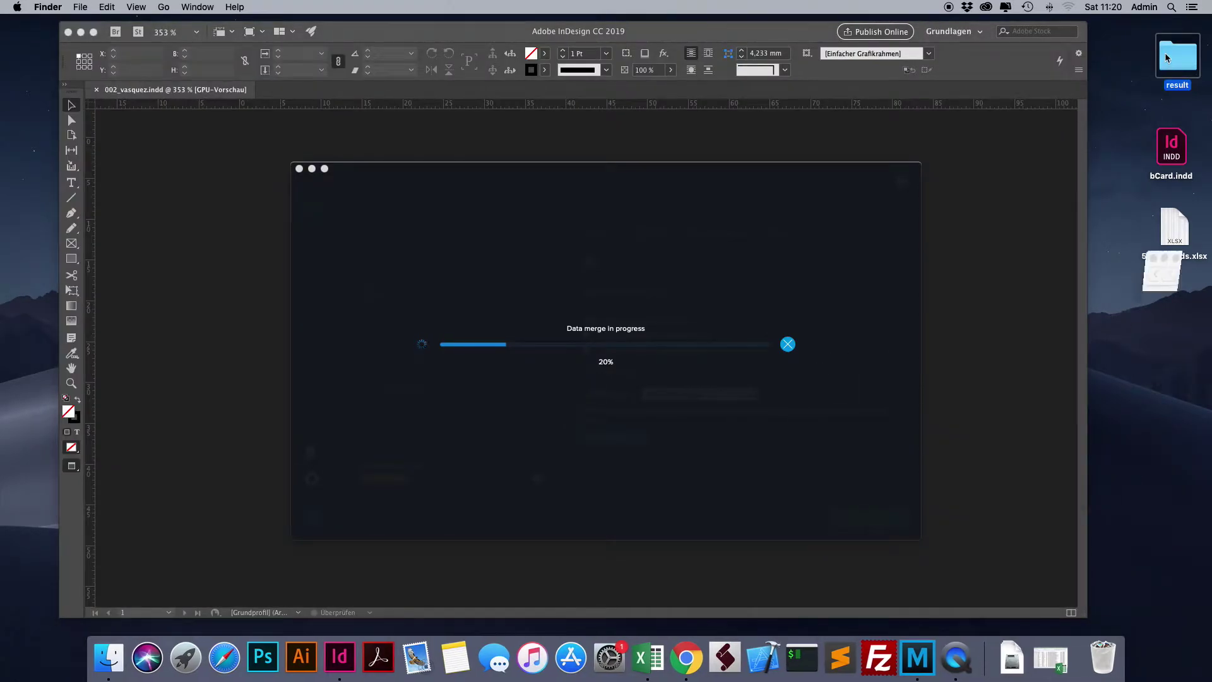
double_click(1165, 52)
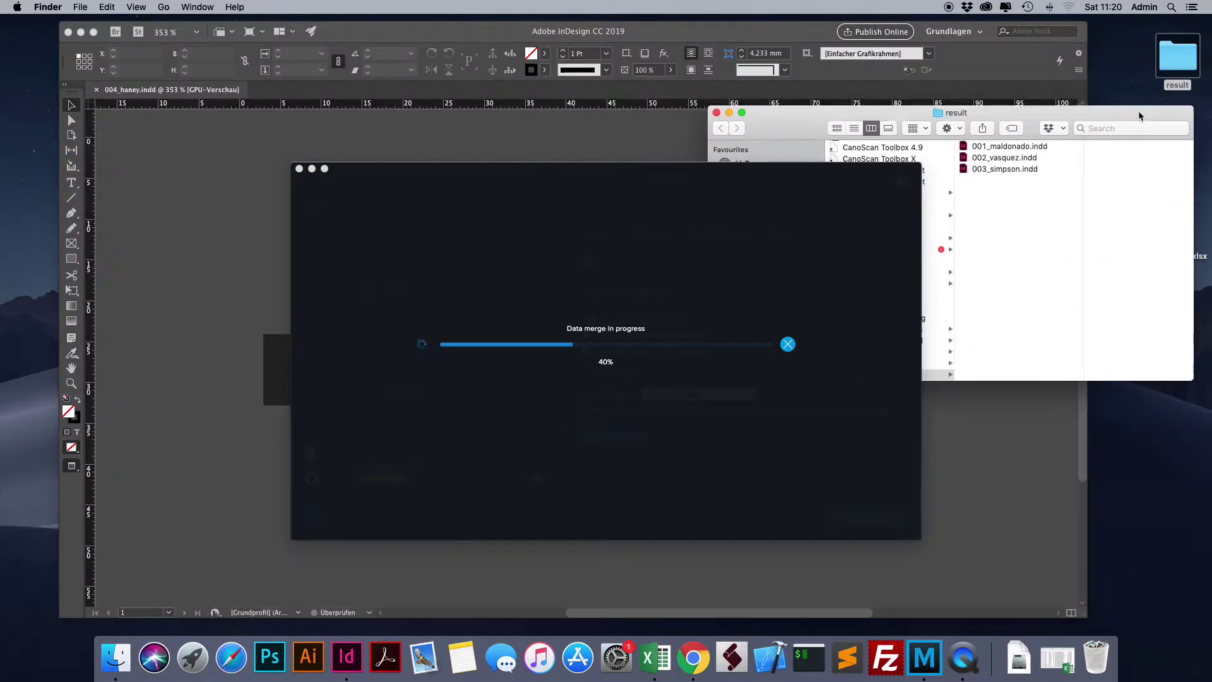
left_click_drag(1138, 104, 1136, 121)
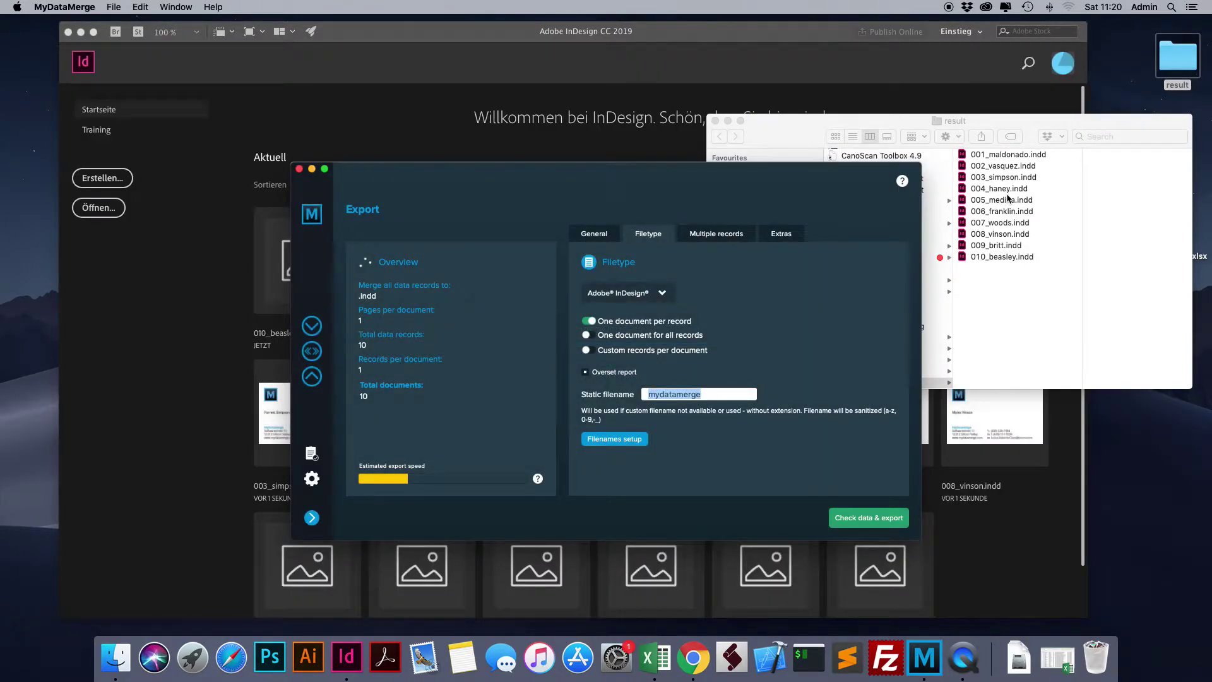
Open the regenerated 008_vinson.indd to check its email, then close it.
left_click(1060, 125)
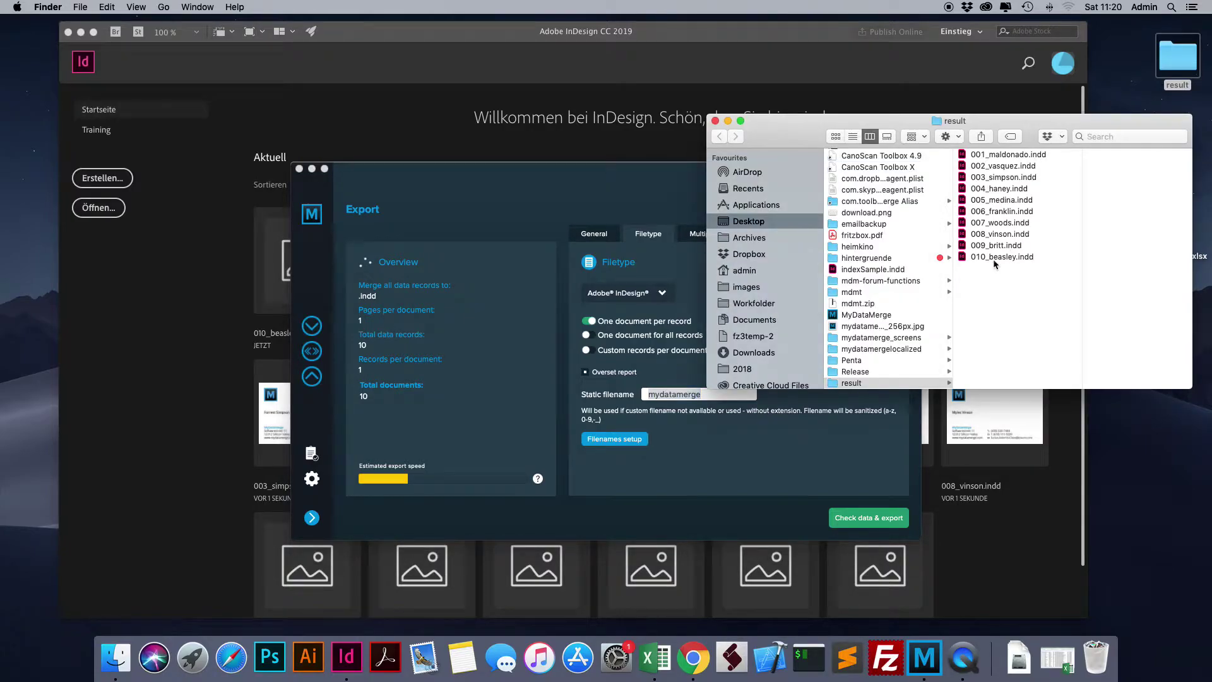
double_click(1000, 238)
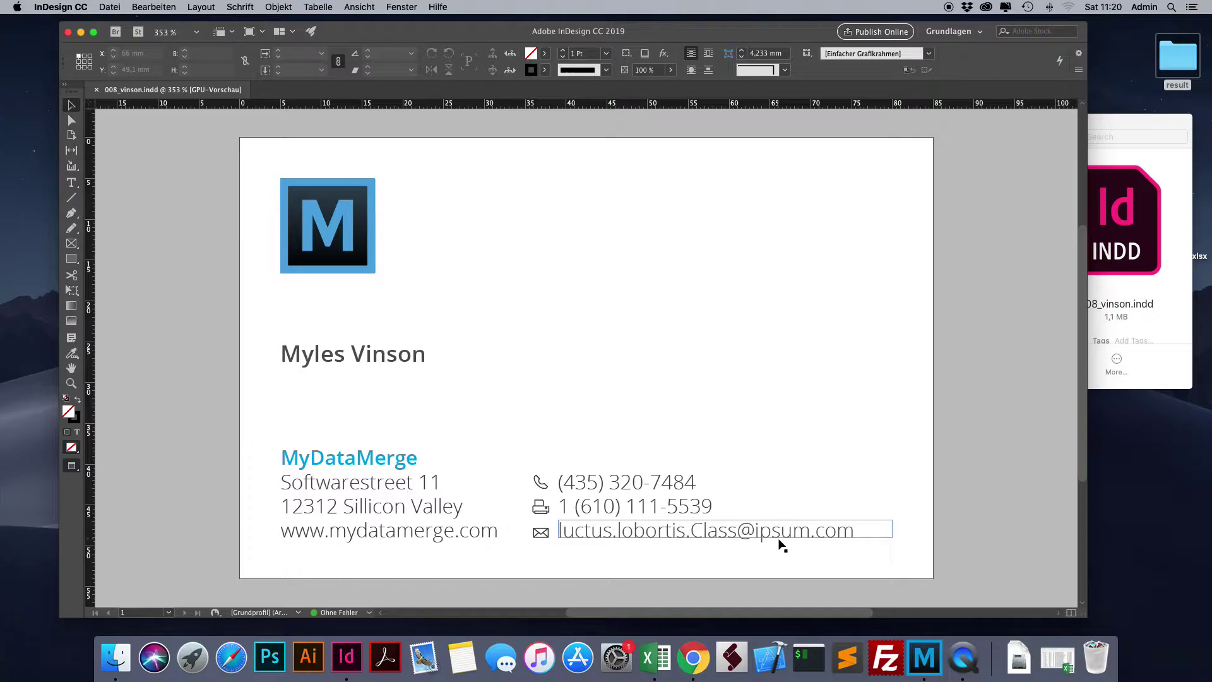
key("super+w")
left_click(1154, 202)
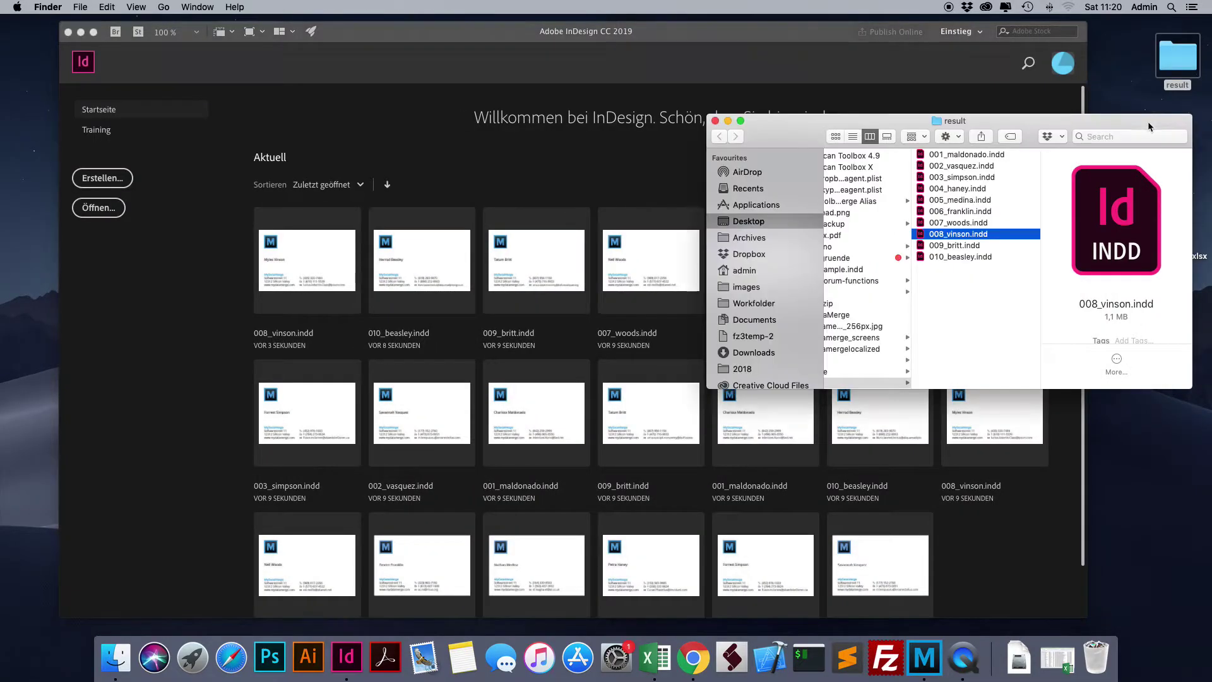
left_click(947, 246)
left_click(948, 256, "shift")
double_click(949, 258)
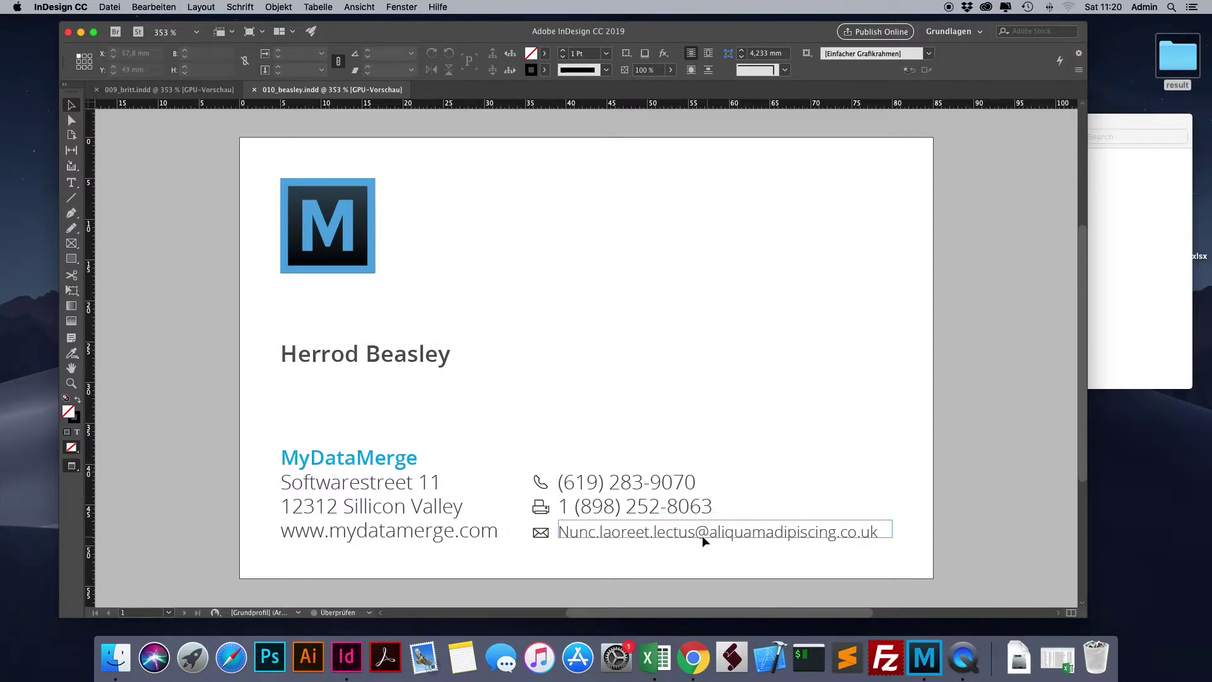
left_click(729, 536)
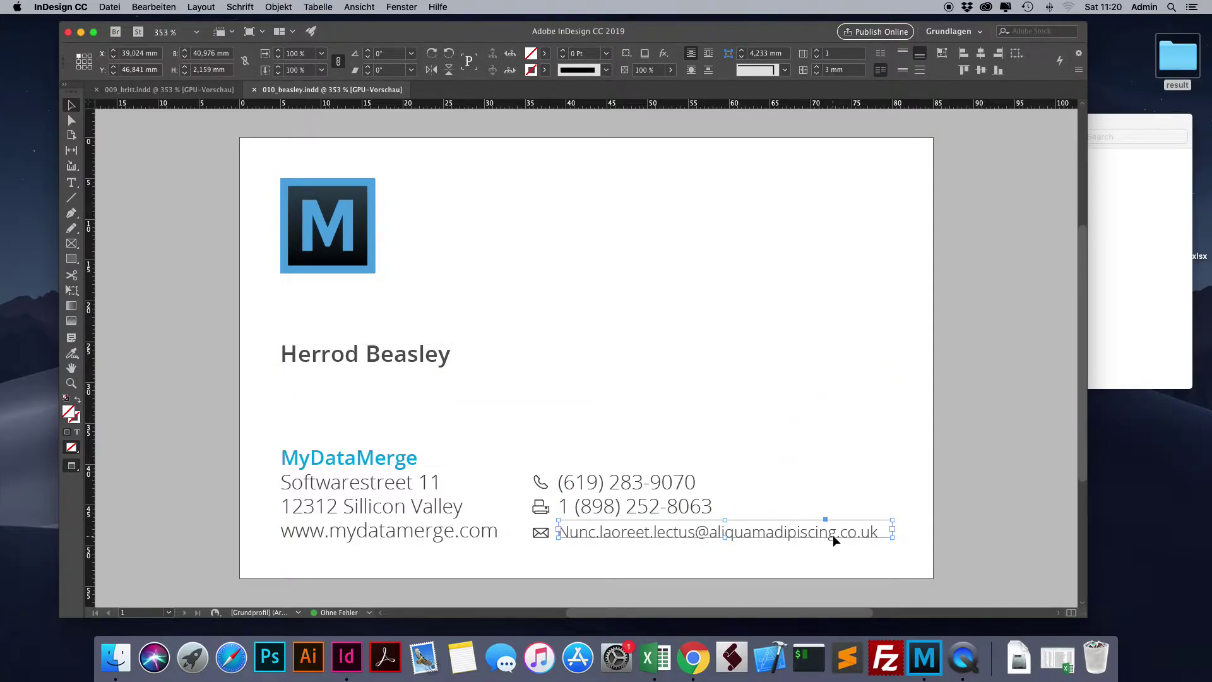
key("super+w")
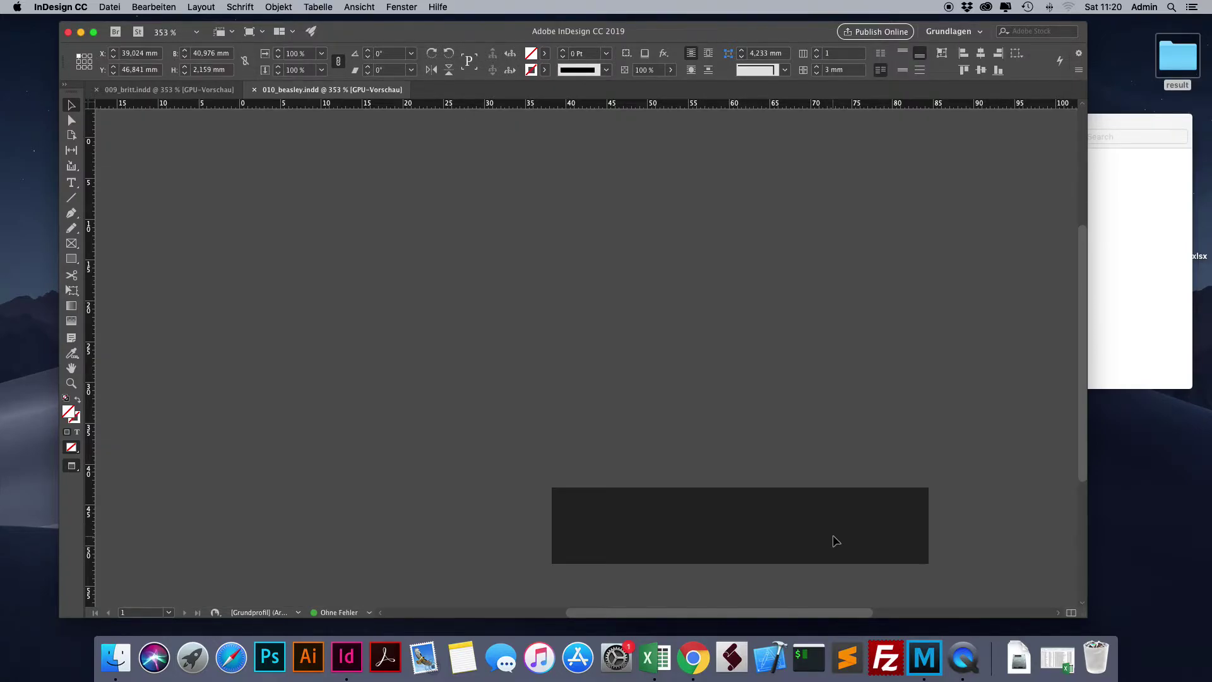